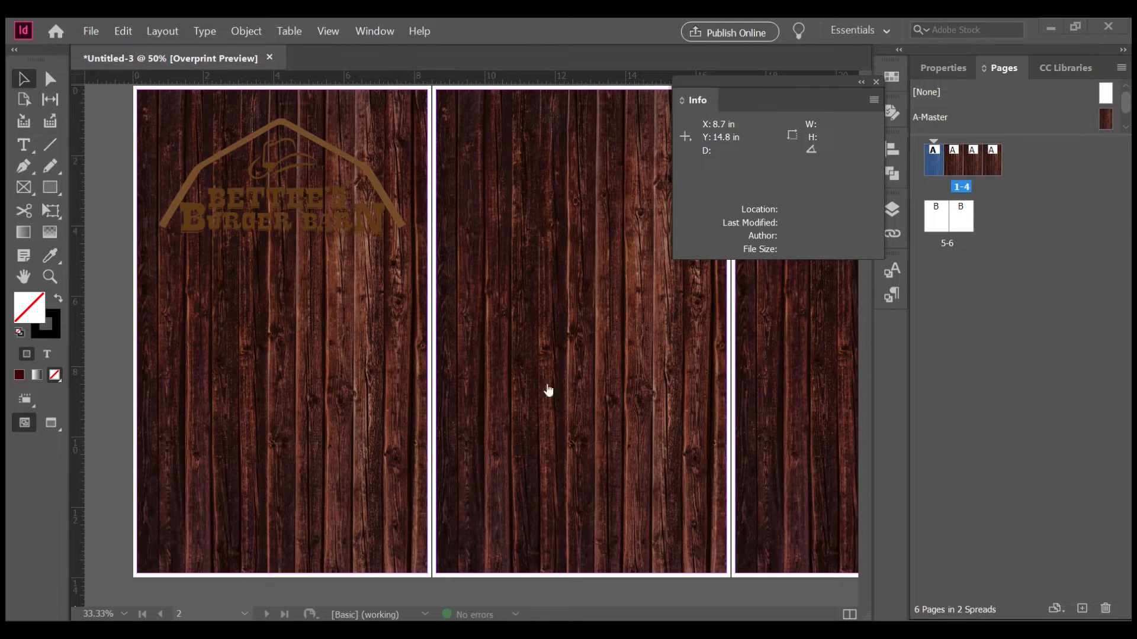
Draw a rectangle over the logo on the first page and fill it with light peach without a stroke
scroll(527, 248, "up", 3)
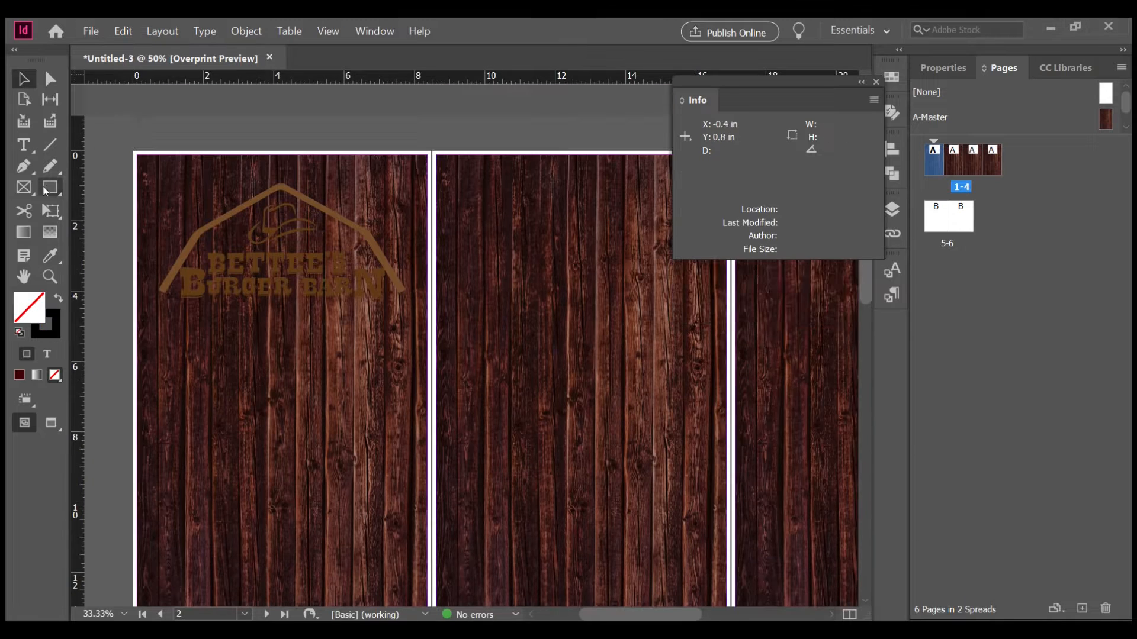
left_click(50, 187)
left_click_drag(142, 167, 418, 328)
left_click(943, 68)
left_click(927, 263)
left_click(770, 354)
left_click(926, 240)
left_click(817, 268)
left_click(767, 495)
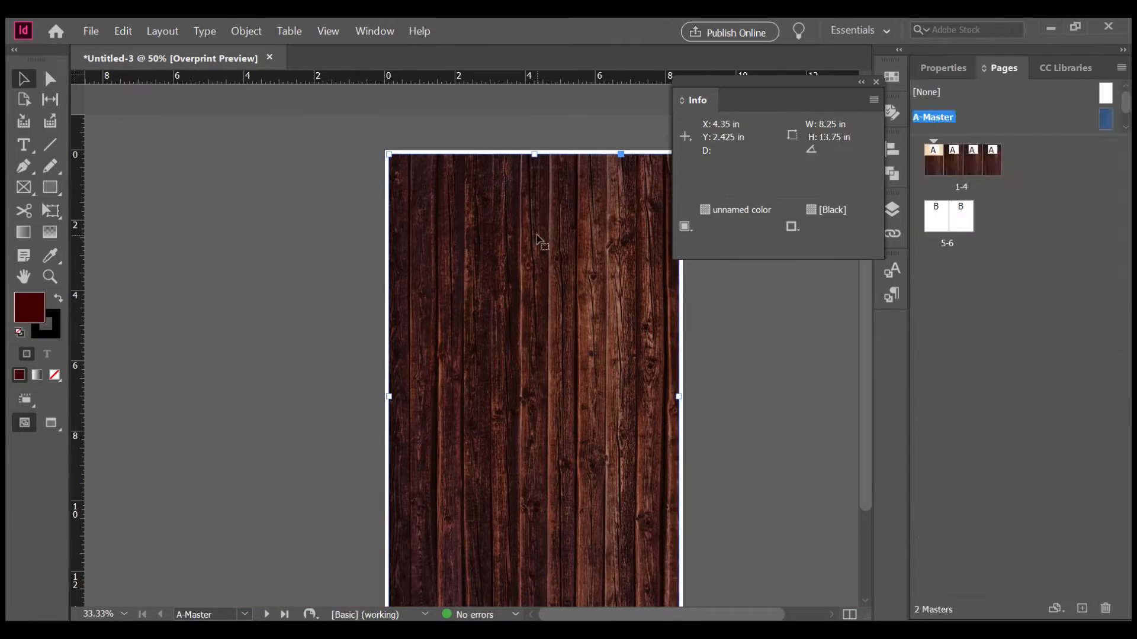
Resize the peach rectangle so it frames the logo on the page and lower its opacity to 50%
left_click(408, 314)
left_click_drag(393, 246, 411, 246)
left_click_drag(669, 246, 656, 246)
left_click_drag(532, 167, 533, 178)
left_click_drag(533, 326, 533, 306)
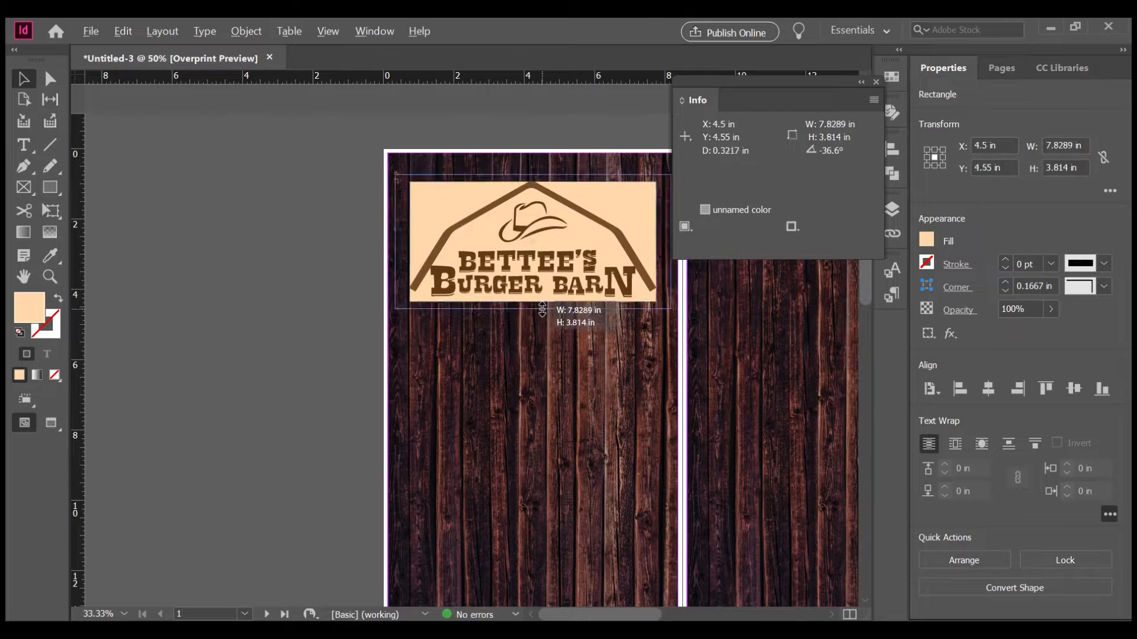
left_click_drag(655, 242, 663, 242)
left_click(1051, 309)
left_click_drag(1055, 324, 1020, 324)
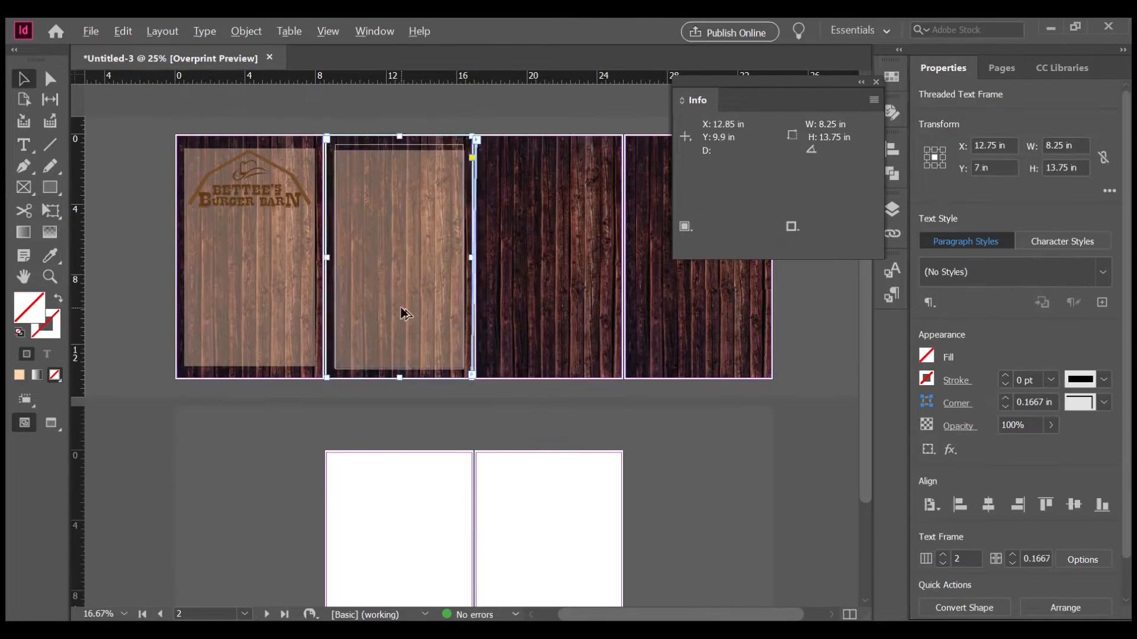
Examine the threaded menu text and the translucent peach panels across pages 2 to 4
key("t")
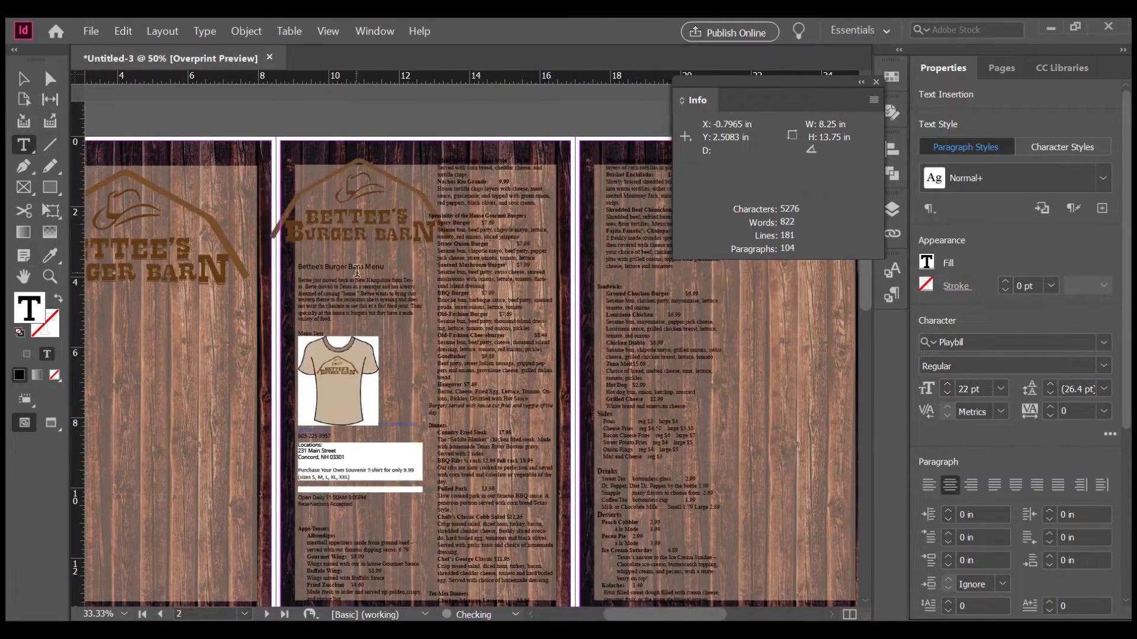
left_click_drag(391, 261, 419, 208)
key("Escape")
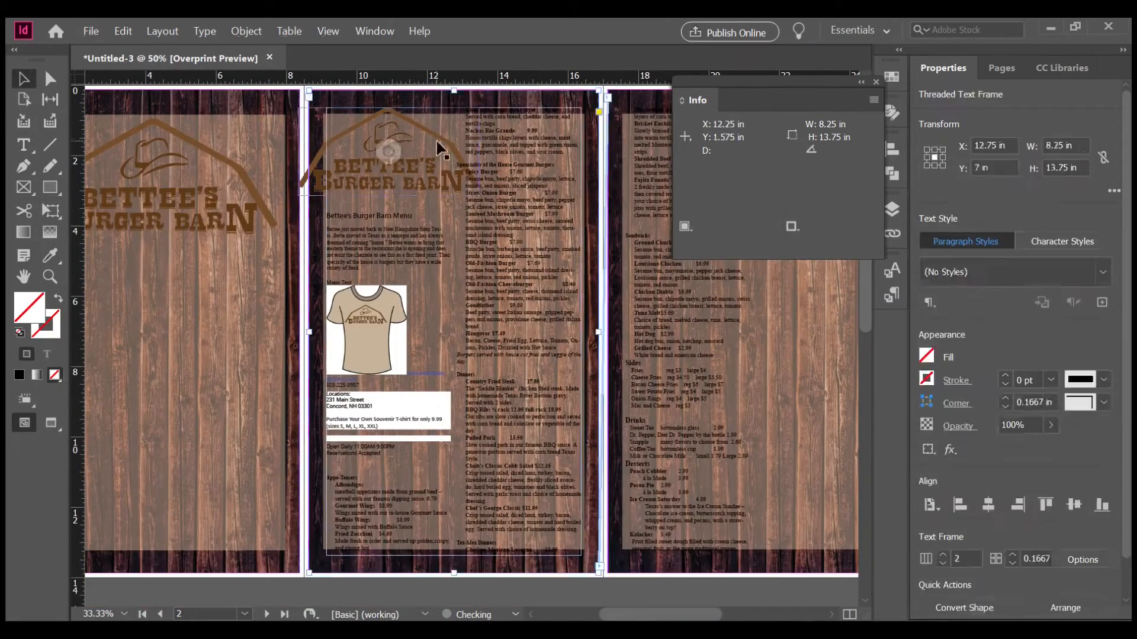
left_click(498, 178)
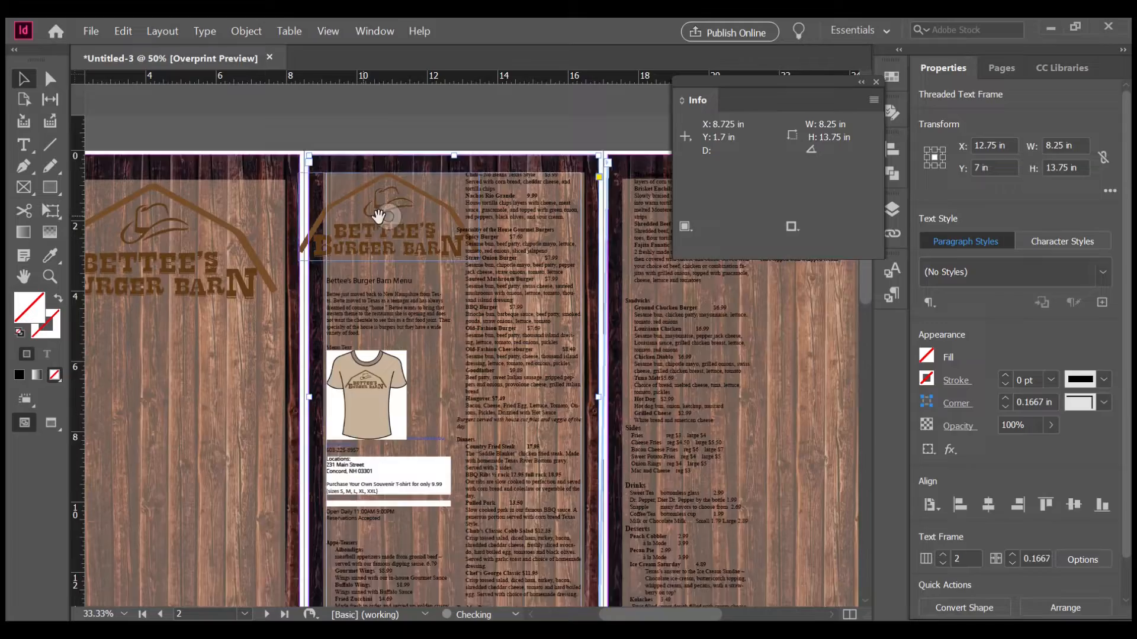
left_click(545, 103)
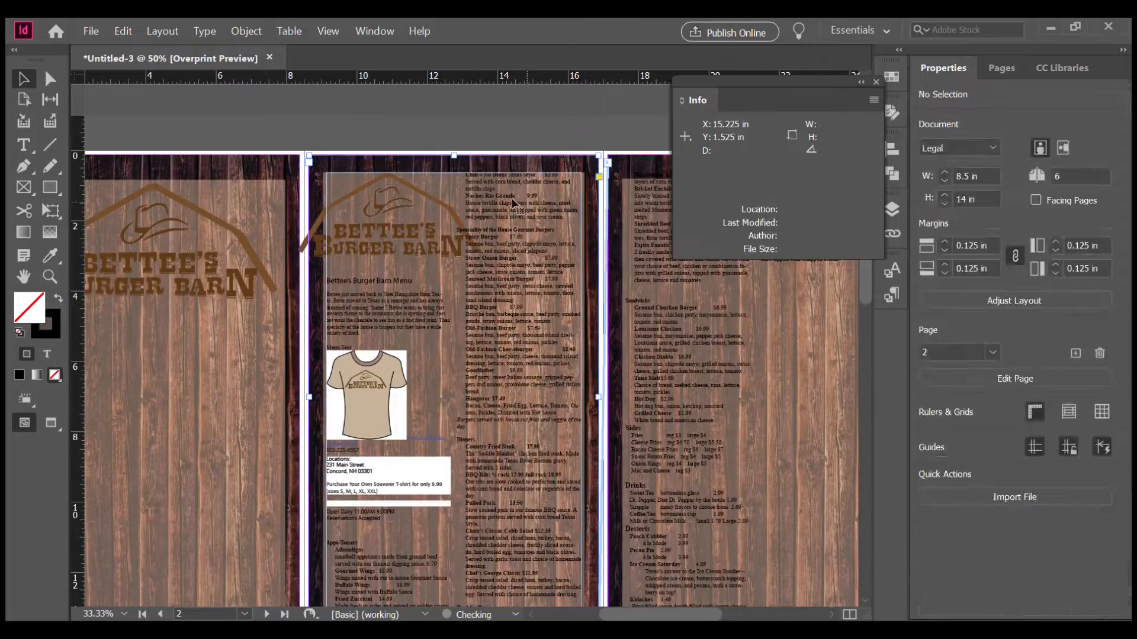
scroll(208, 361, "down", 3)
left_click(767, 540)
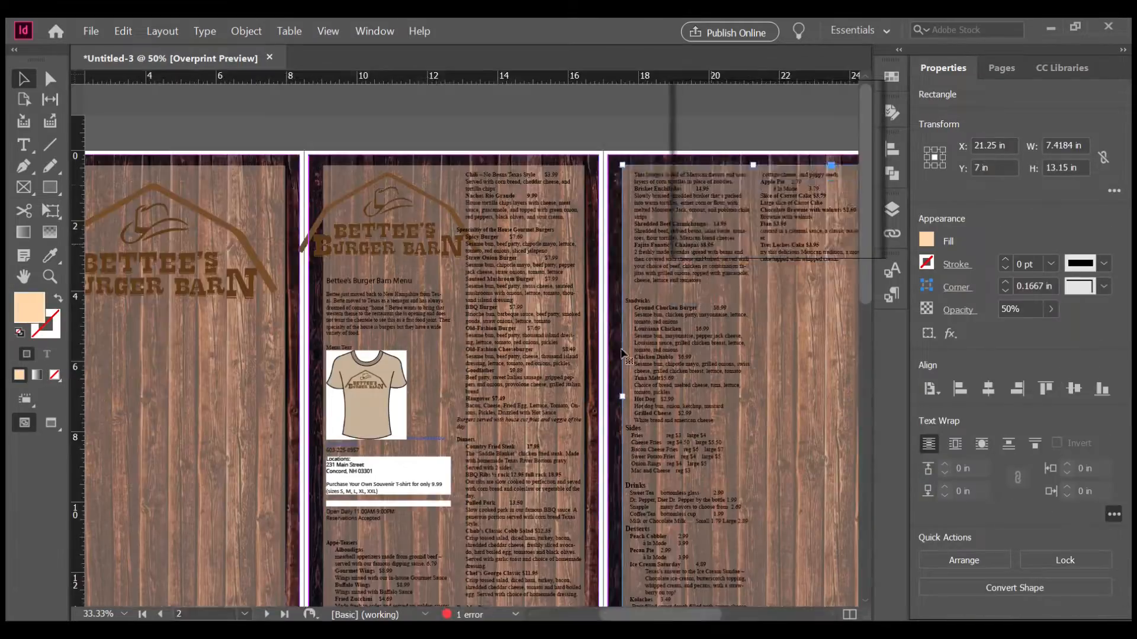
scroll(738, 470, "right", 5)
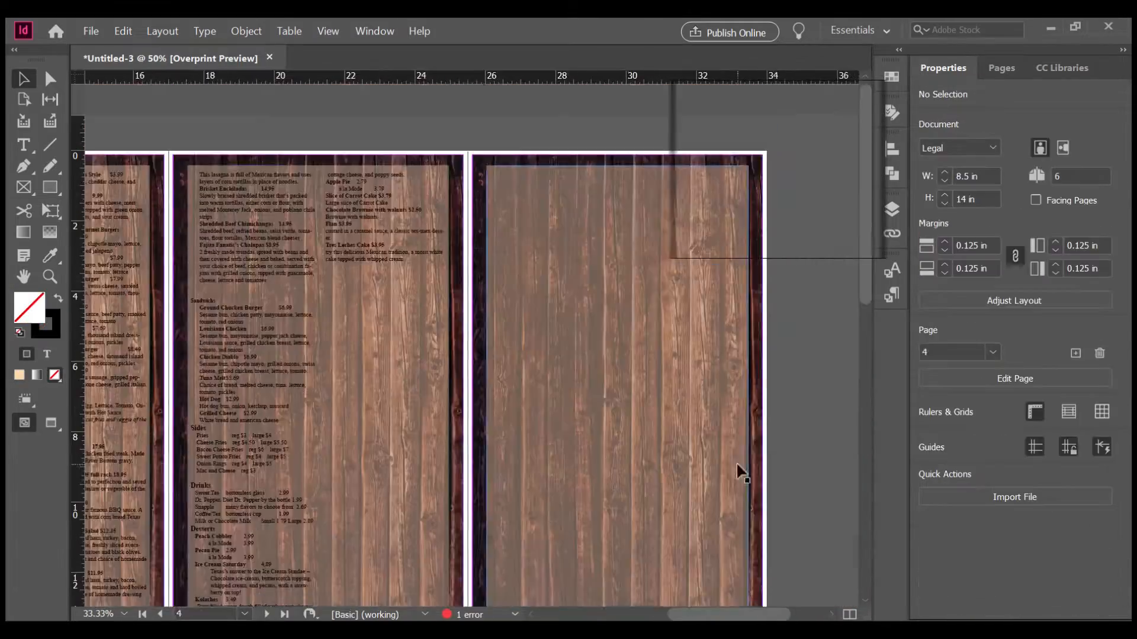
scroll(665, 211, "left", 4)
Select all of the threaded menu text, change its font, and deselect it
double_click(361, 259)
key("ctrl+a")
left_click(1103, 342)
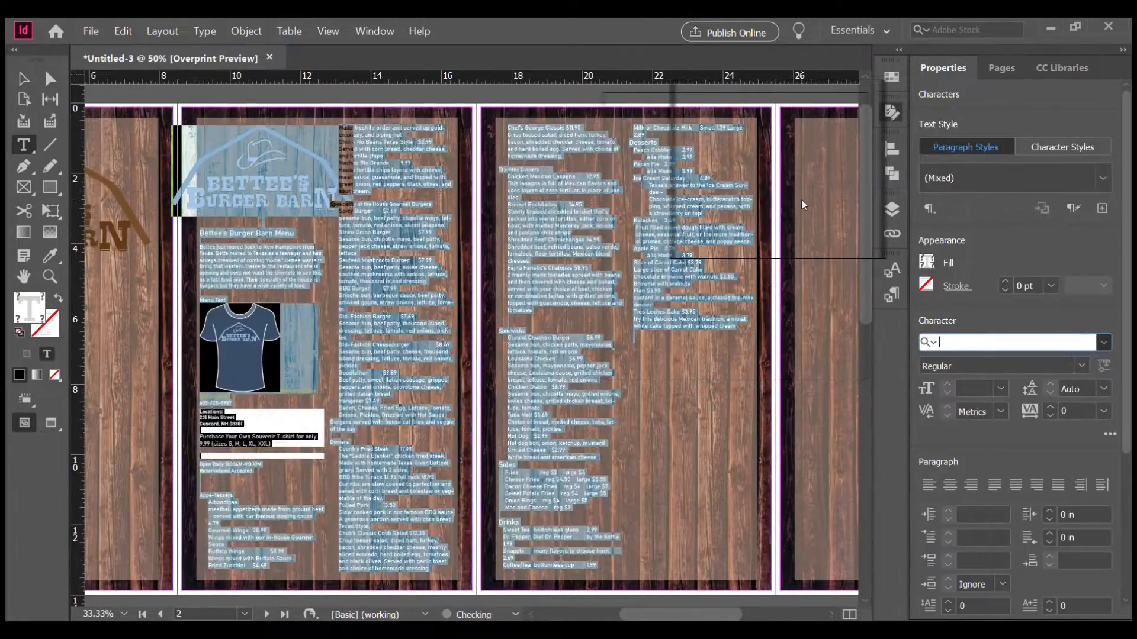
left_click(804, 203)
left_click(379, 261)
key("ctrl+shift+a")
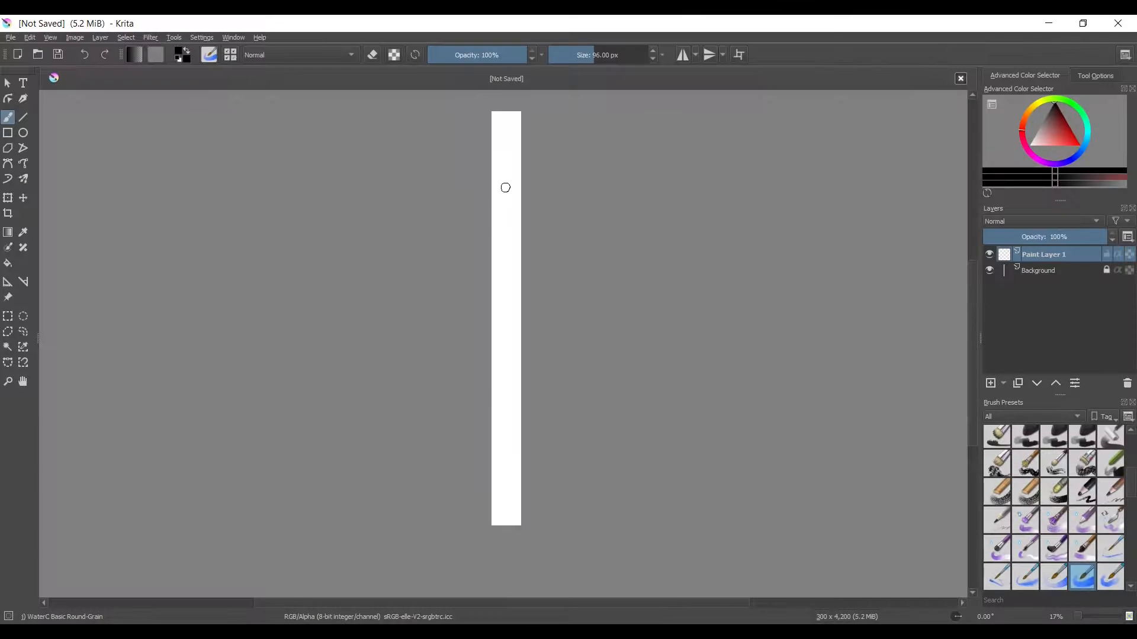
In Krita, set the brush size to 35.73 px and paint darker brown wood-grain strokes down the narrow plank
left_click(585, 50)
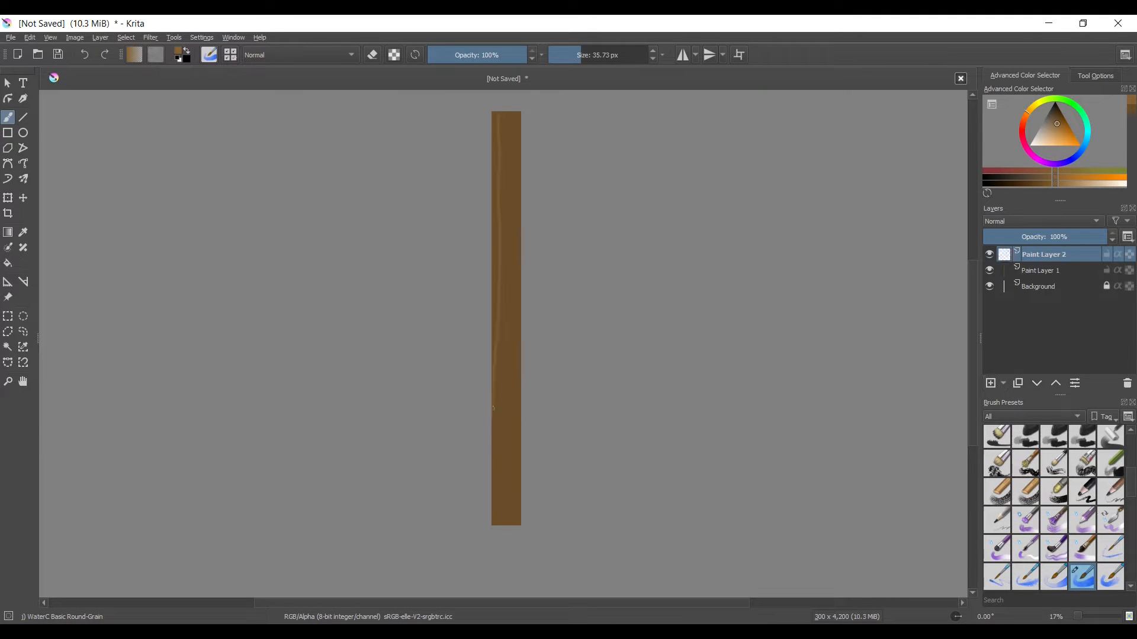
left_click(1057, 116)
left_click_drag(501, 487, 505, 439)
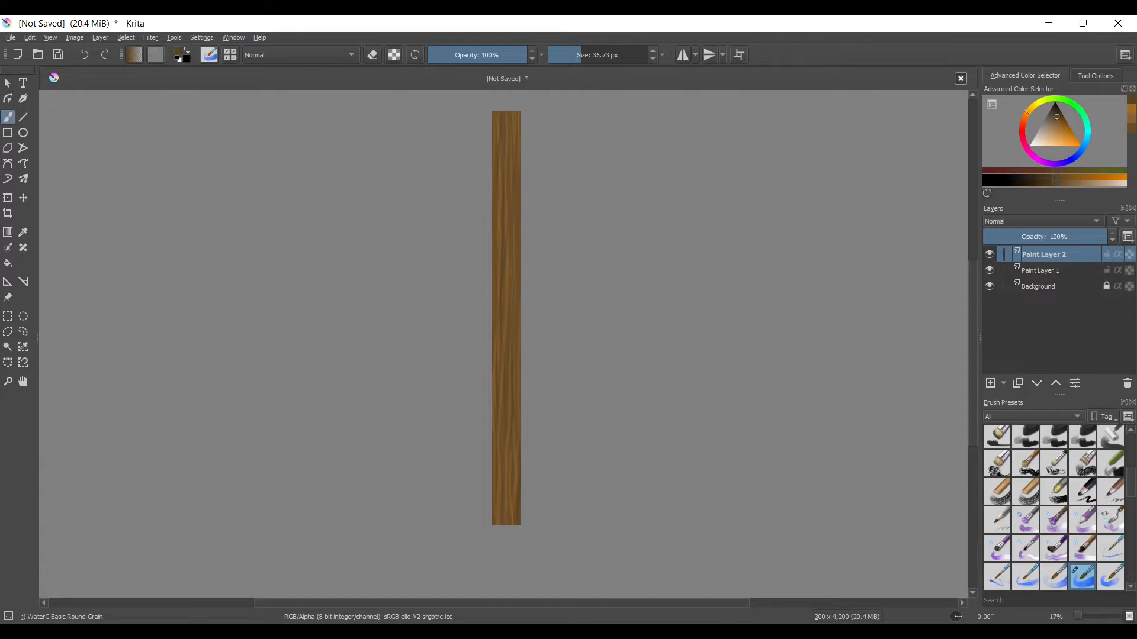
Add a new paint layer above the wood grain and choose the Pixel Art Fill brush with a dark gray color
left_click(991, 383)
left_click(1045, 118)
left_click(498, 116)
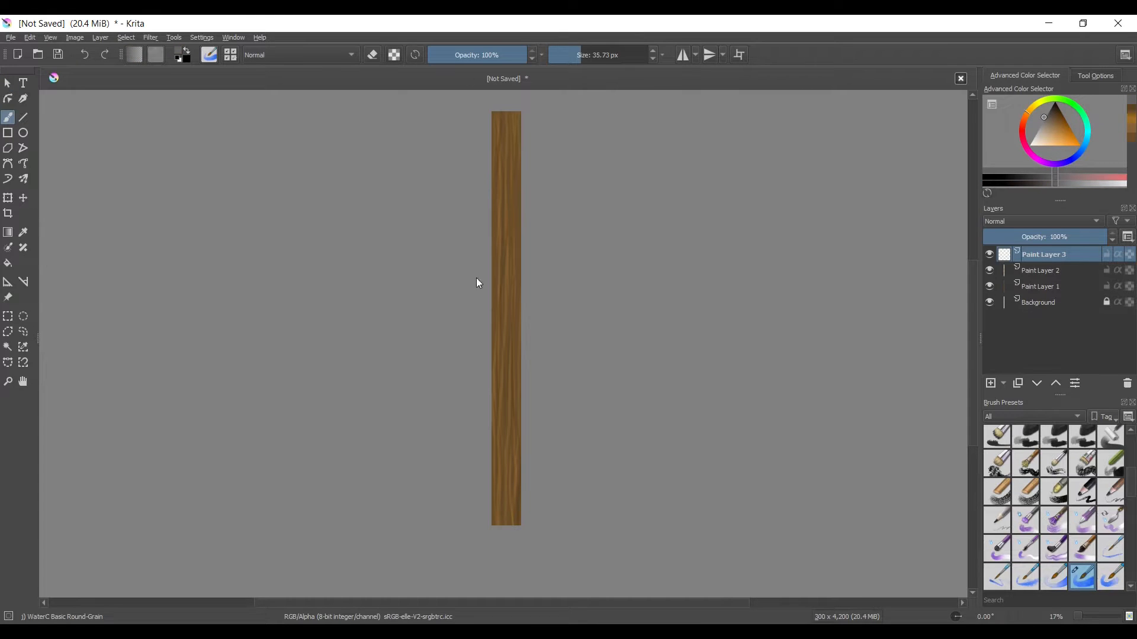
scroll(1054, 521, "down", 8)
left_click(1053, 577)
left_click(1046, 116)
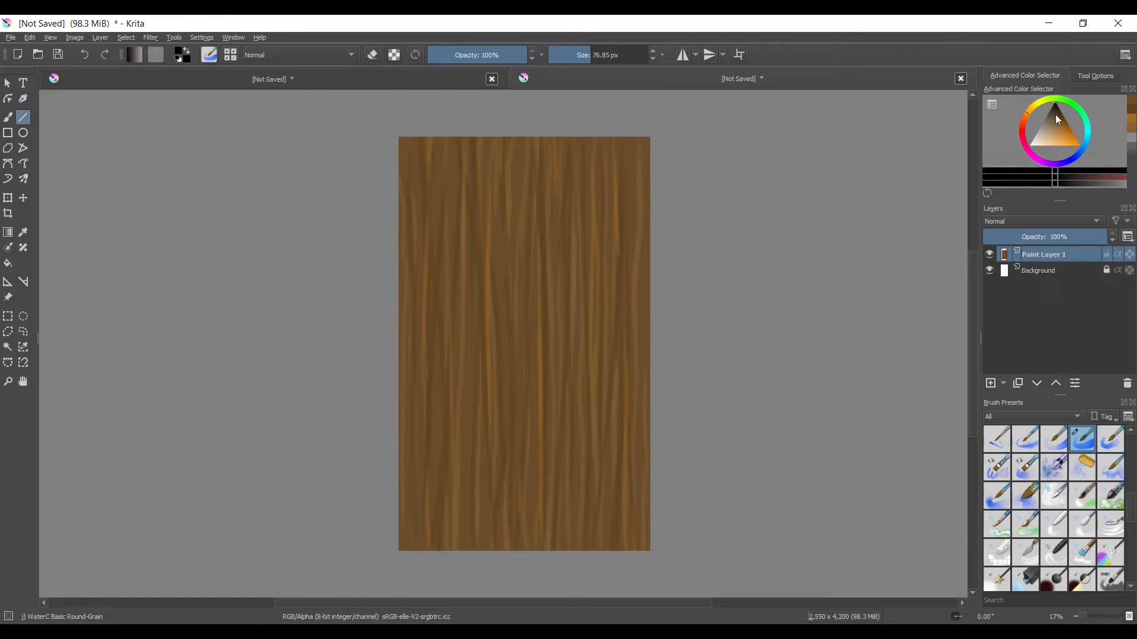
On a new layer, draw straight dark brown vertical lines that divide the wide wood board into planks
left_click(1059, 109)
left_click(990, 383)
mouse_move(417, 131)
left_mouse_down()
mouse_move(423, 565)
mouse_move(485, 556)
left_mouse_up()
left_click_drag(524, 127, 524, 562)
left_click_drag(550, 127, 550, 566)
left_click_drag(587, 113, 587, 557)
left_click_drag(625, 109, 624, 557)
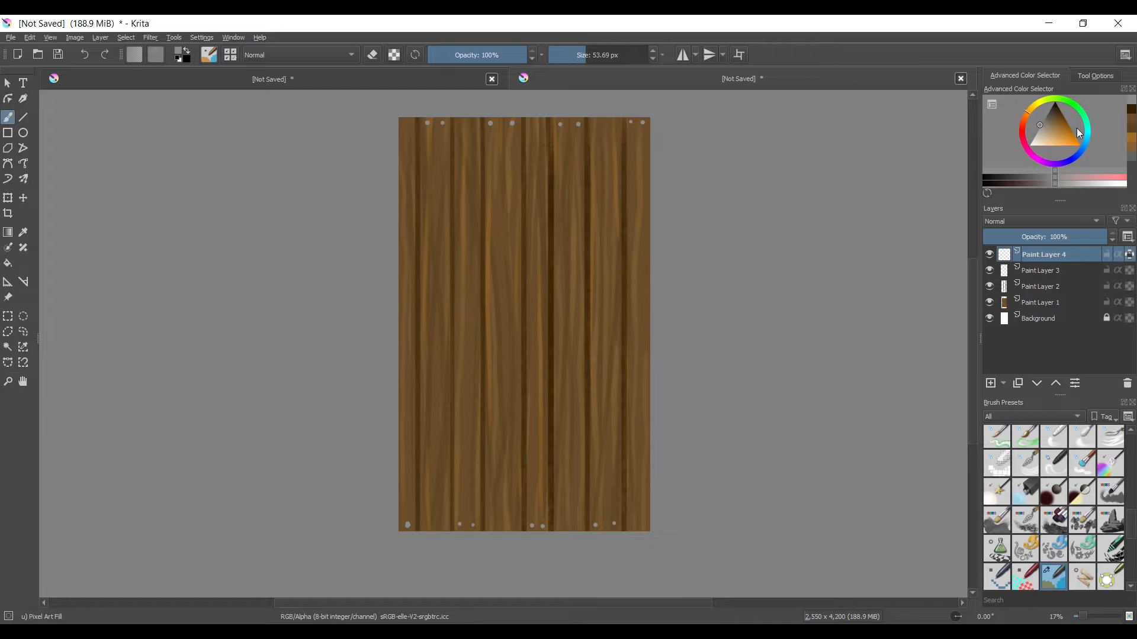
Set a larger brush and darker colors for shading Paint Layer 3, and check the top layer of the narrow plank document
left_click(1054, 107)
left_click(620, 55)
left_click(1043, 271)
left_click(1044, 117)
left_click(444, 78)
left_click(990, 255)
left_click(1043, 254)
left_click(624, 79)
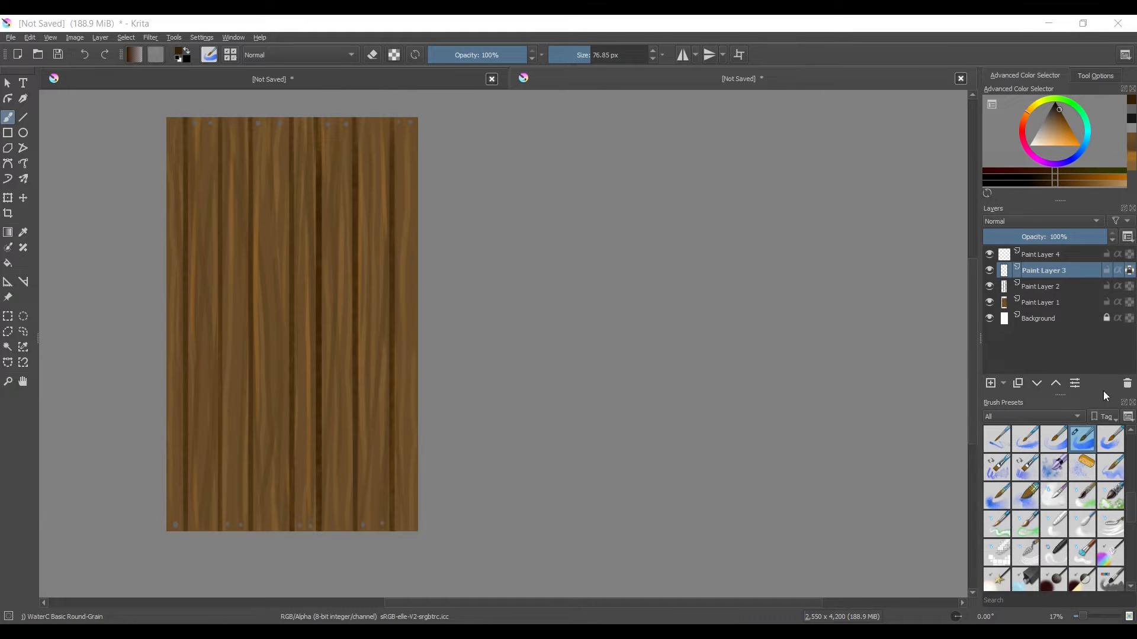
Select Paint Layer 4 with a recent color and the Pixel Art Fill brush at 56.29 px, and switch to the wide board document
left_click(1044, 255)
left_click(1131, 110)
mouse_move(378, 329)
left_mouse_down()
mouse_move(405, 326)
mouse_move(403, 338)
left_mouse_up()
scroll(1053, 521, "down", 2)
left_click(1053, 577)
left_click(587, 55)
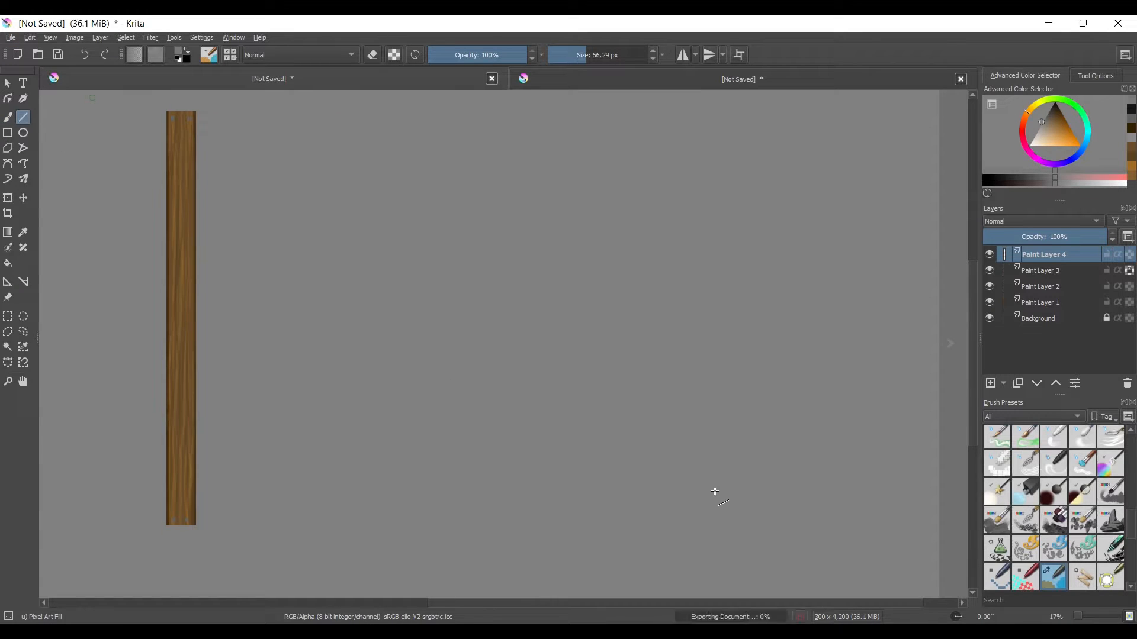
left_click(715, 84)
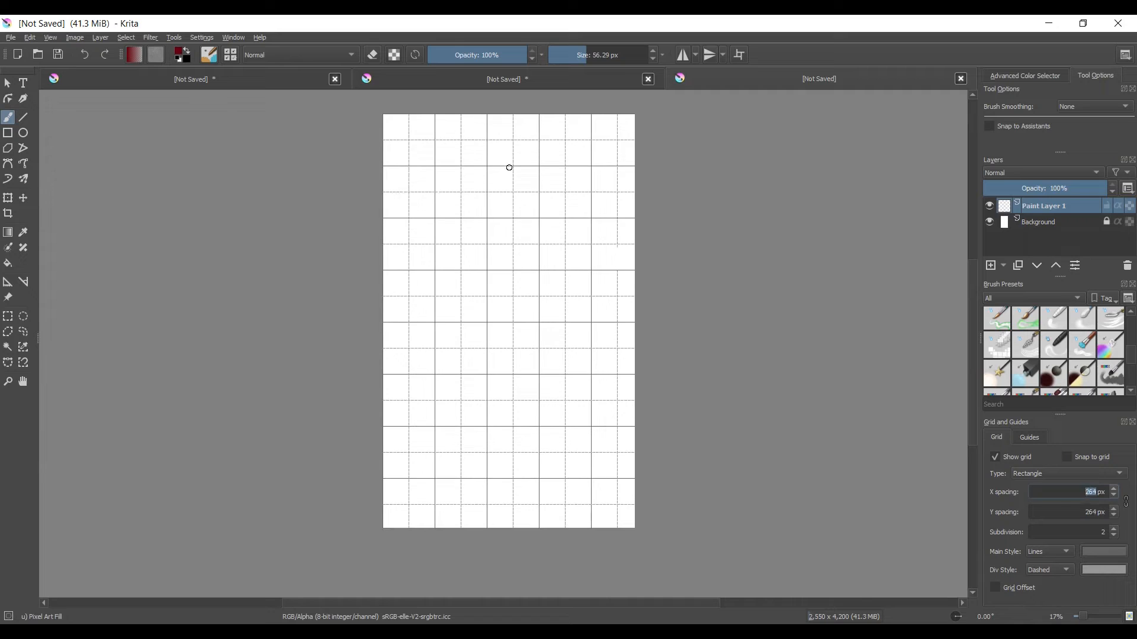
Draw straight dark red horizontal lines along the main lines of the 264 px grid across the canvas
left_click(1025, 76)
left_click_drag(1060, 152, 1060, 237)
left_click(23, 117)
left_click(1072, 135)
left_click_drag(382, 164, 636, 165)
left_click_drag(382, 217, 636, 217)
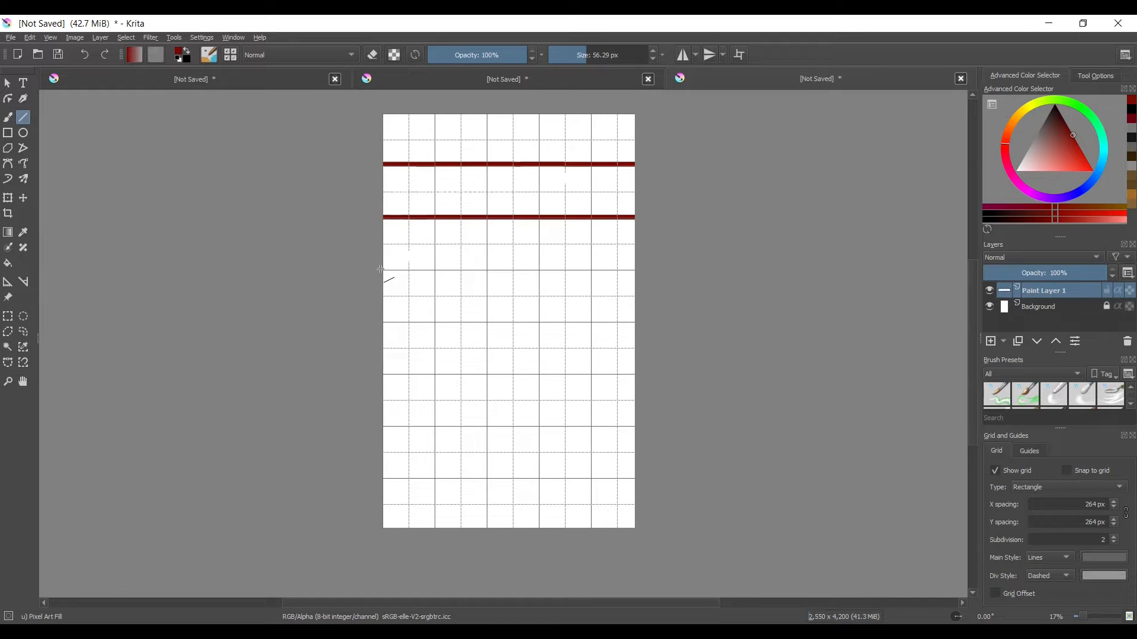
left_click_drag(380, 374, 638, 374)
left_click_drag(381, 427, 637, 427)
left_click_drag(380, 478, 637, 478)
Draw four straight dark red vertical lines along the main grid lines from edge to edge of the canvas
left_click_drag(436, 112, 436, 531)
left_click_drag(487, 112, 487, 531)
left_click_drag(539, 112, 539, 530)
left_click_drag(591, 112, 591, 531)
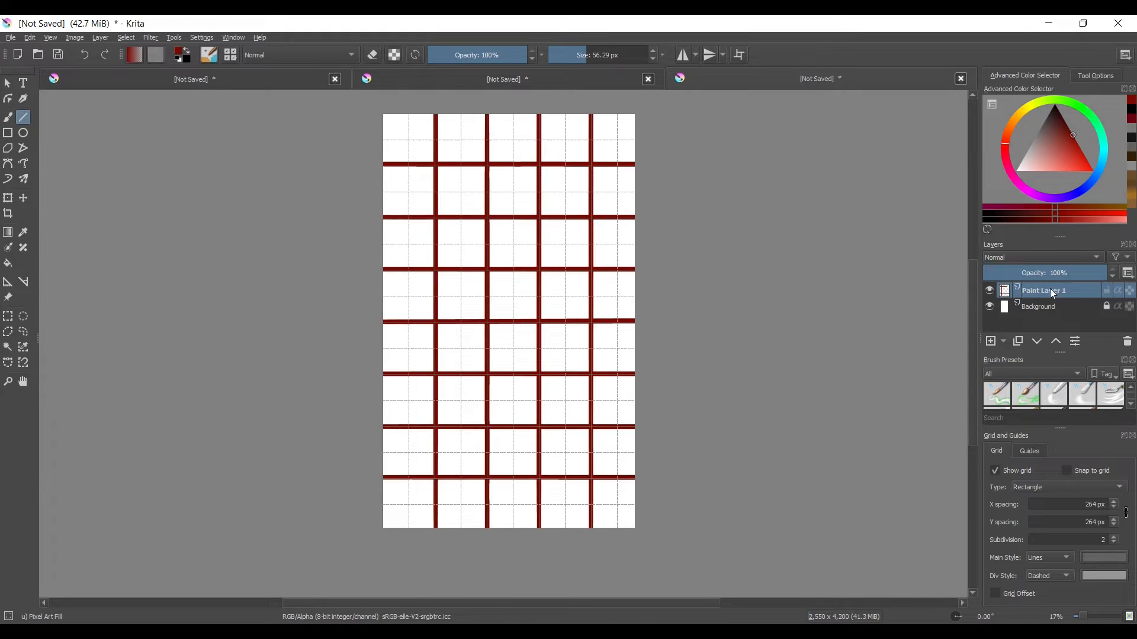
Fill alternating squares with dark red on a new layer to form a checkerboard, and hide the grid
left_click(8, 264)
left_click(991, 341)
left_click(1095, 76)
left_click(408, 139)
left_click(513, 139)
left_click(614, 139)
left_click(513, 243)
left_click(996, 471)
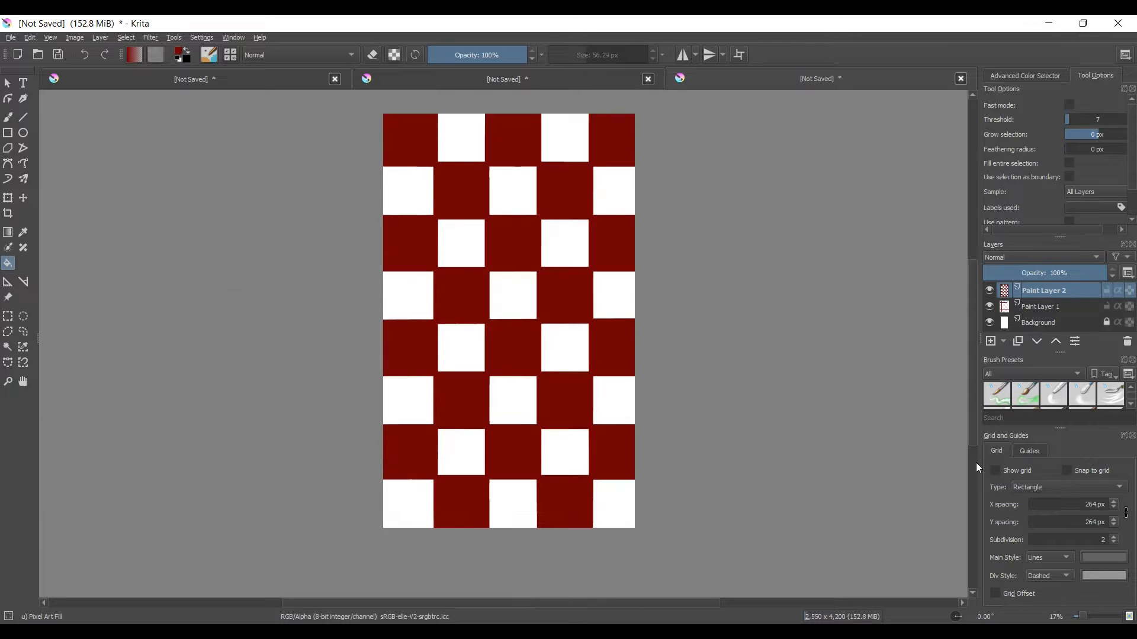
Lock the alpha of both paint layers and recolor the checkerboard squares bright red with a 429.50 px brush
left_click(1130, 291)
left_click(1130, 307)
left_click(8, 117)
left_click(1025, 76)
left_click(623, 55)
left_click(1084, 154)
left_click_drag(564, 504, 564, 140)
left_click_drag(408, 503, 409, 139)
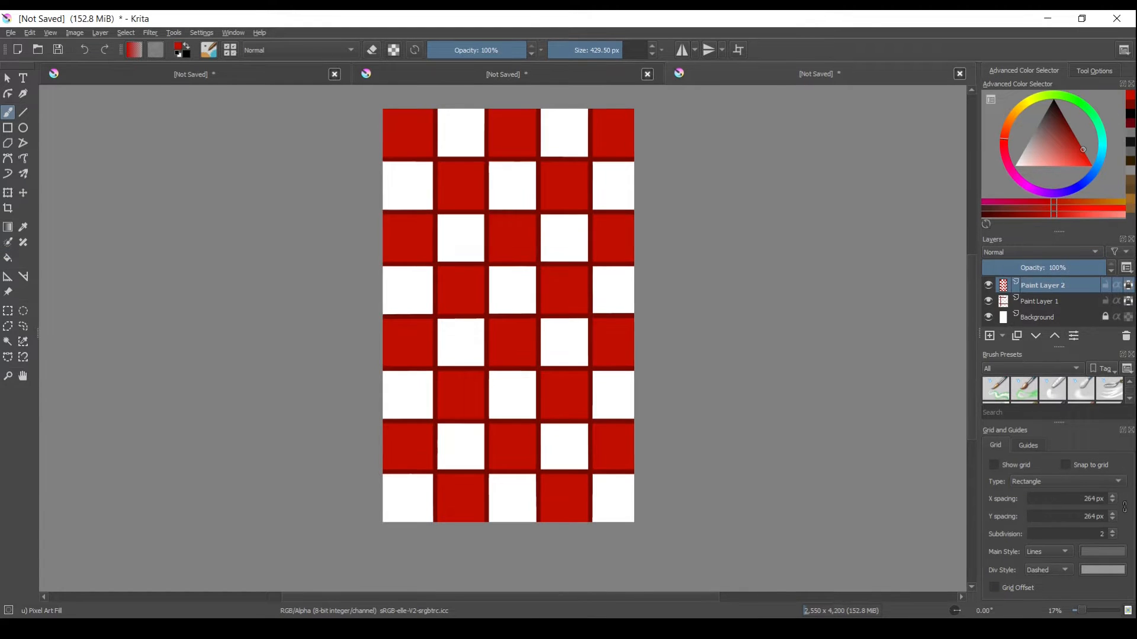
Undo the checkerboard recoloring and square fills back to the dark red grid lines
key("ctrl+z")
key("ctrl+z")
key("ctrl+z")
key("ctrl+z")
key("ctrl+z")
key("ctrl+z")
key("ctrl+z")
key("ctrl+z")
key("ctrl+z")
key("ctrl+z")
key("ctrl+z")
key("ctrl+z")
key("ctrl+z")
key("ctrl+z")
key("ctrl+z")
key("ctrl+z")
key("ctrl+z")
key("ctrl+z")
key("ctrl+z")
key("ctrl+z")
Try a gingham pattern by filling the squares of alternate rows with bright red on Paint Layer 2
key("ctrl+shift+z")
key("ctrl+shift+z")
key("ctrl+shift+z")
key("ctrl+shift+z")
key("ctrl+shift+z")
key("ctrl+shift+z")
key("ctrl+shift+z")
key("ctrl+shift+z")
key("ctrl+shift+z")
key("ctrl+shift+z")
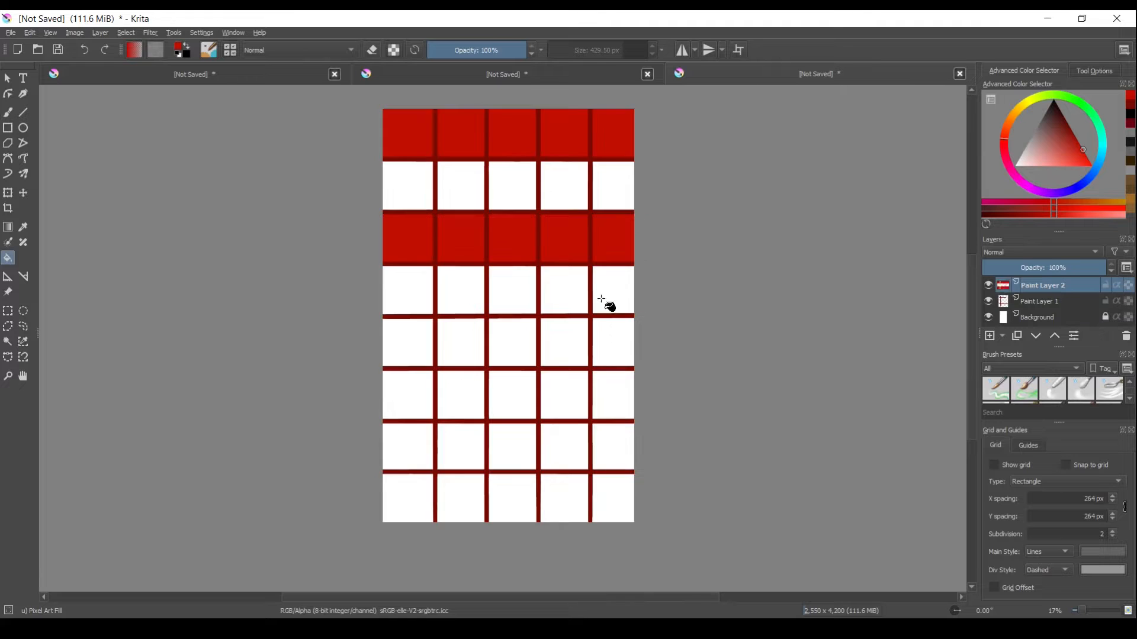
key("ctrl+shift+z")
key("ctrl+shift+z")
key("ctrl+shift+z")
key("ctrl+shift+z")
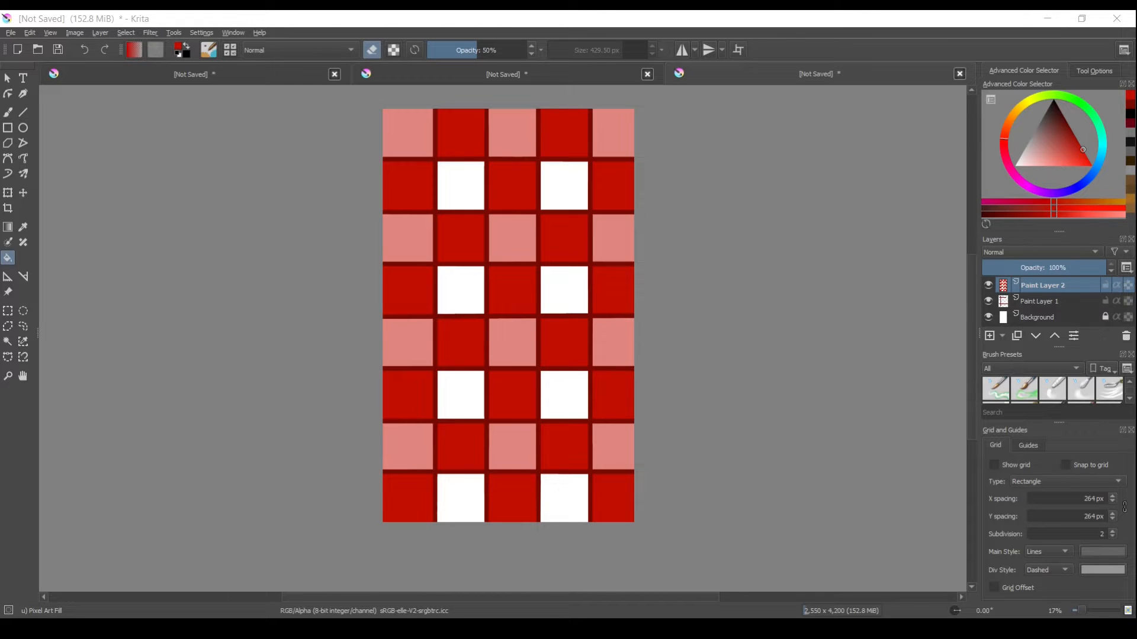
Undo the gingham fills so that only the dark red grid lines show
key("ctrl+z")
key("ctrl+z")
key("ctrl+z")
key("ctrl+z")
key("ctrl+z")
key("ctrl+z")
key("ctrl+z")
key("ctrl+z")
key("ctrl+z")
key("ctrl+z")
key("ctrl+z")
key("ctrl+z")
key("ctrl+z")
key("ctrl+z")
key("ctrl+z")
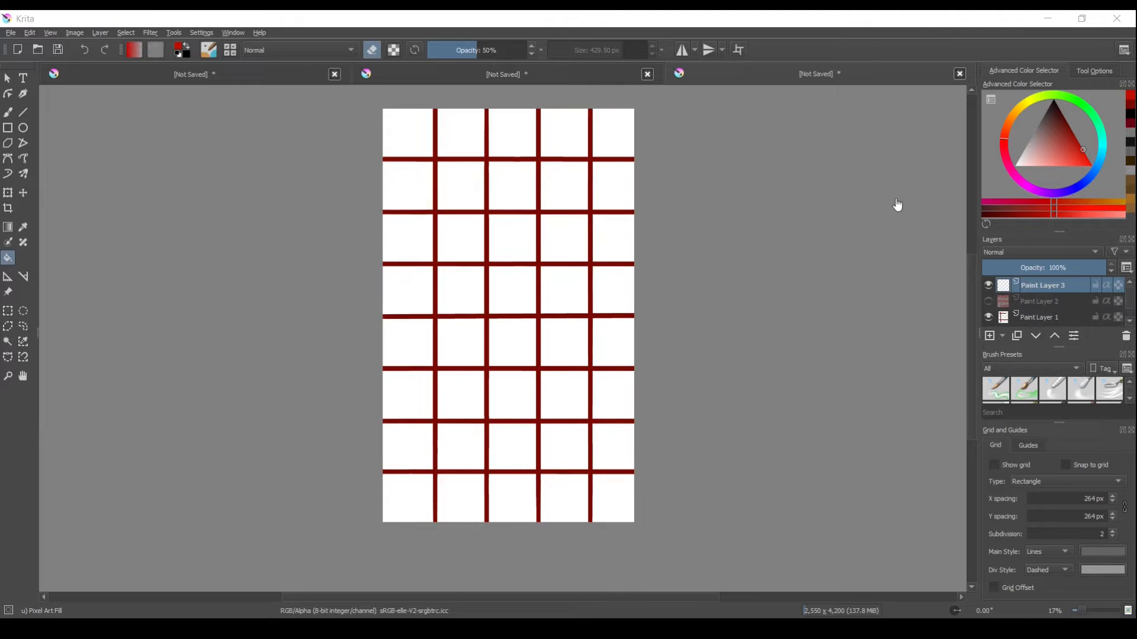
Fill the squares of the first, third and fifth columns with bright red at 50% opacity on Paint Layer 3
left_click(377, 52)
left_click(408, 133)
left_click(408, 186)
left_click(408, 238)
left_click(408, 290)
left_click(408, 342)
left_click(408, 394)
left_click(408, 447)
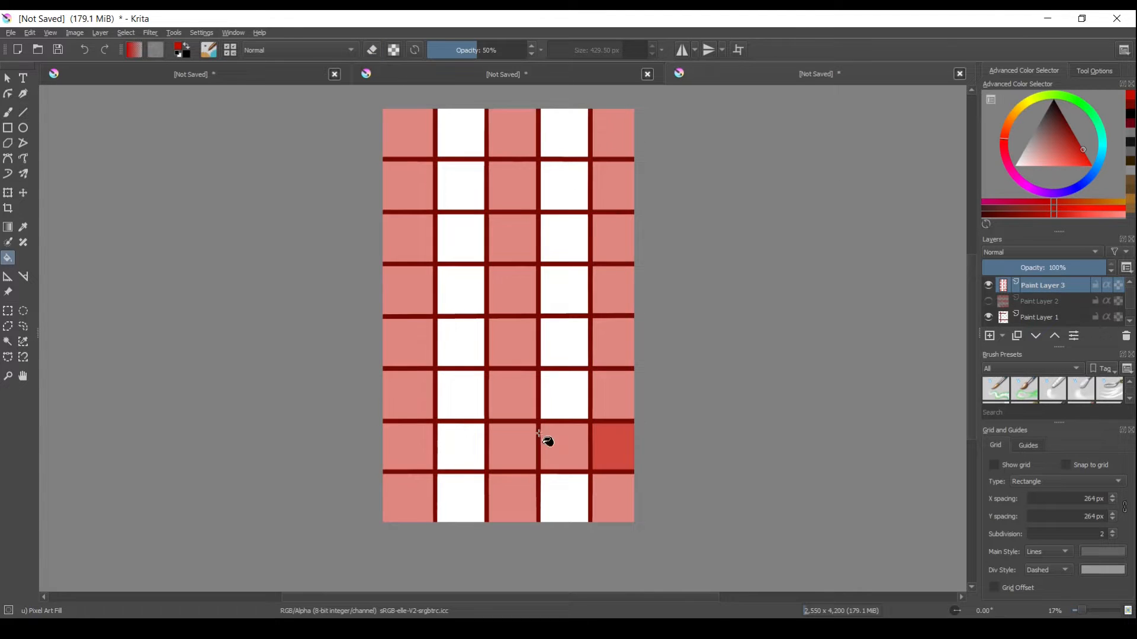
Undo the last run of square fills on Paint Layer 3
key("ctrl+z")
key("ctrl+z")
key("ctrl+z")
key("ctrl+z")
key("ctrl+z")
key("ctrl+z")
key("ctrl+z")
key("ctrl+z")
key("ctrl+z")
key("ctrl+z")
key("ctrl+z")
key("ctrl+z")
Lock the alpha of Paint Layer 1 and recolor its dark red grid lines bright red
key("b")
left_click(1042, 317)
left_click(1118, 318)
left_click_drag(435, 160, 474, 350)
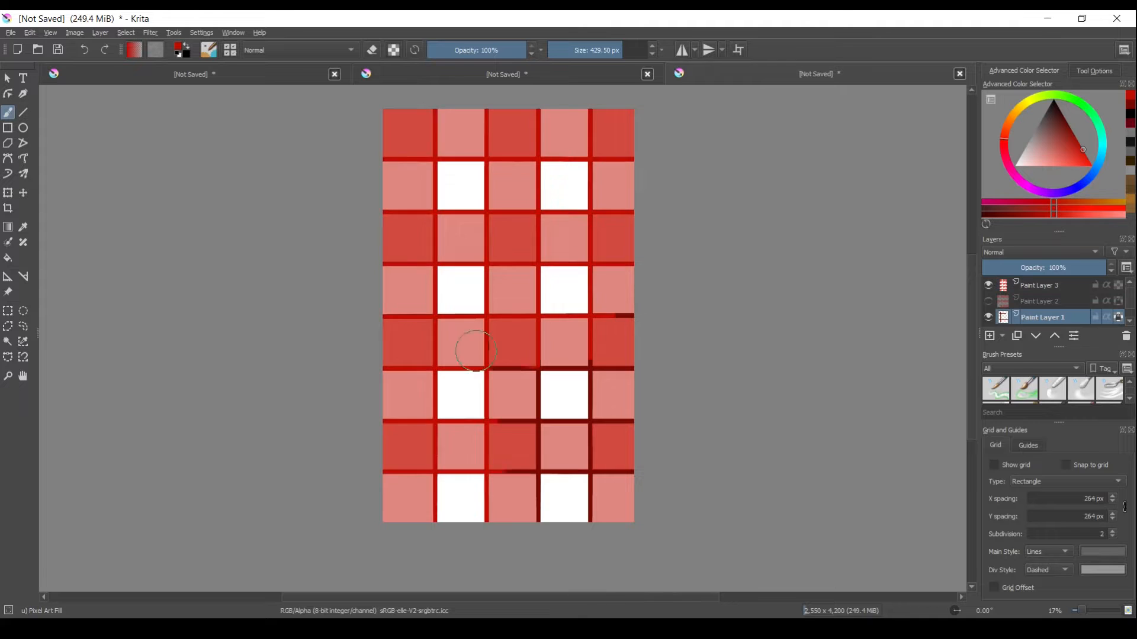
key("ctrl+z")
key("f")
left_click(590, 183)
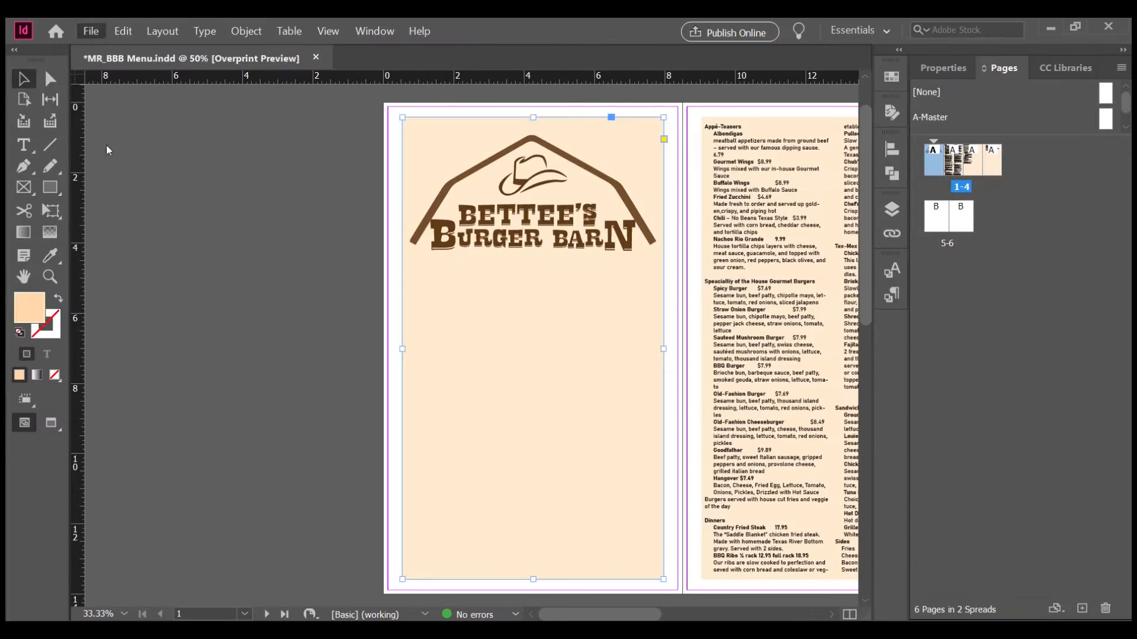
Switch to the InDesign menu document, lay the barn wood artwork over the cover page and extend its frame past the top page edge
left_click_drag(350, 158, 537, 105)
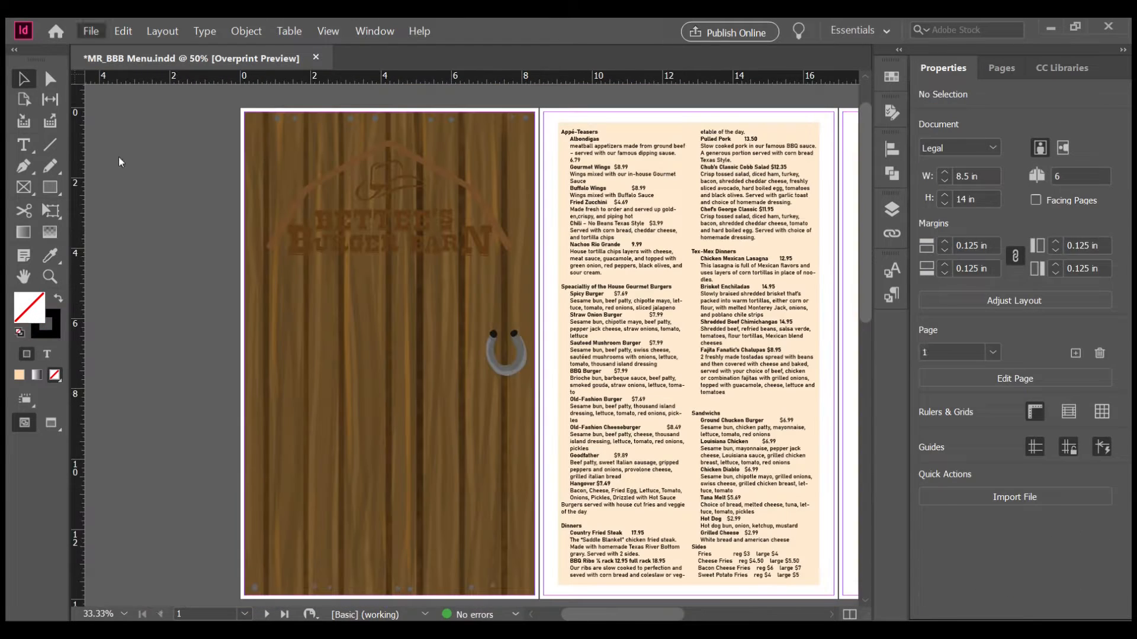
left_click_drag(116, 157, 160, 185)
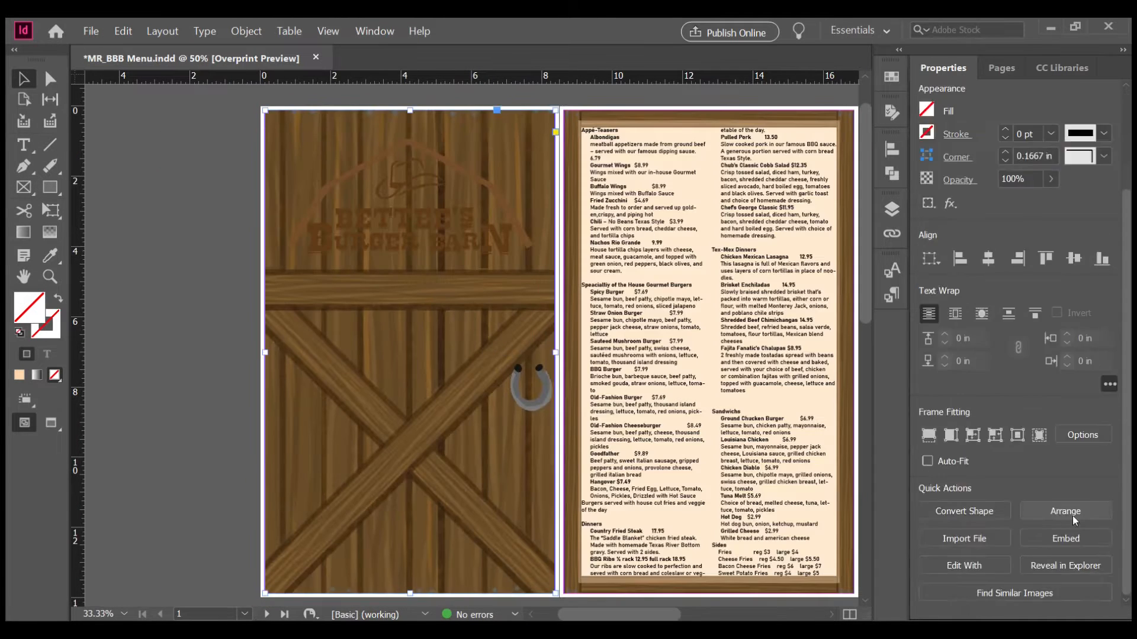
left_click_drag(409, 111, 409, 106)
left_click(175, 242)
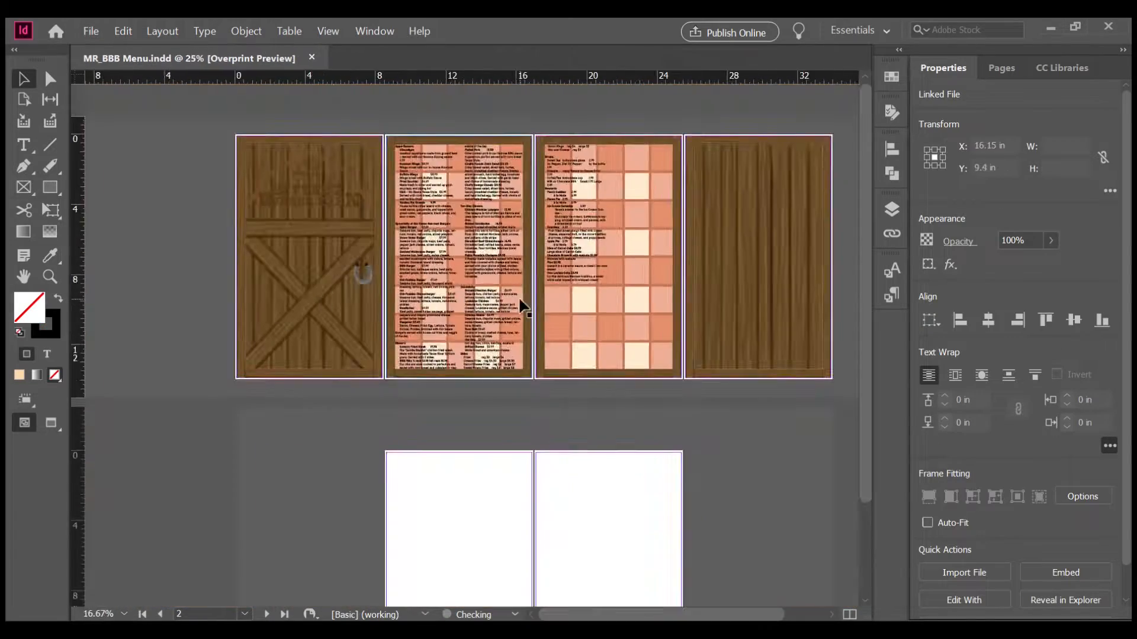
Activate the Type tool for the menu text and close the floating Table panel
scroll(521, 306, "up", 2)
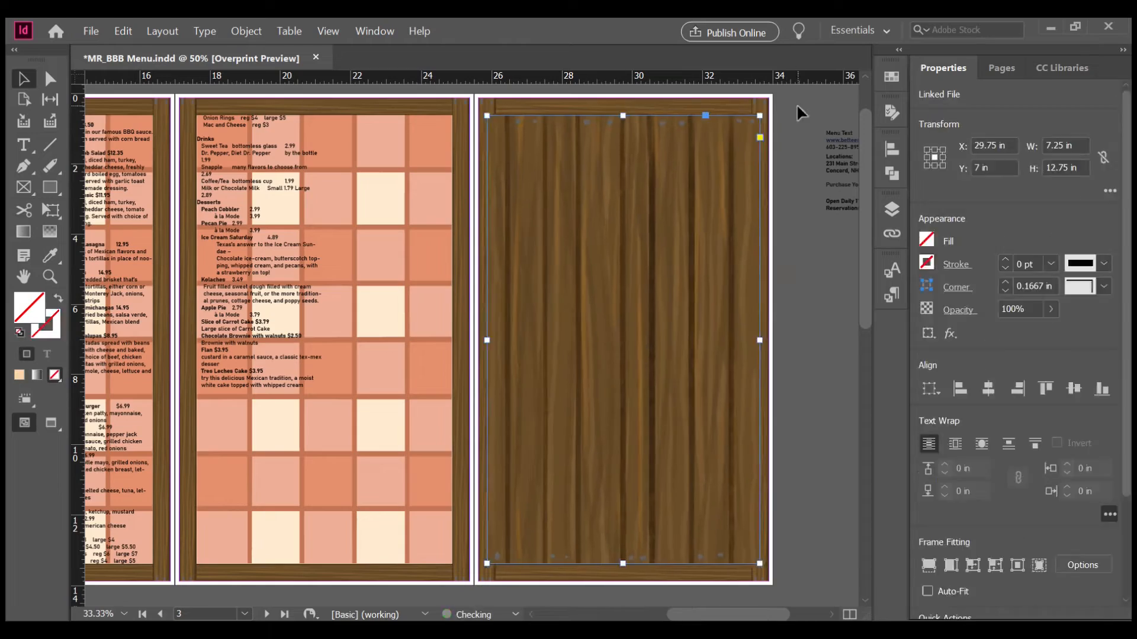
left_click(956, 264)
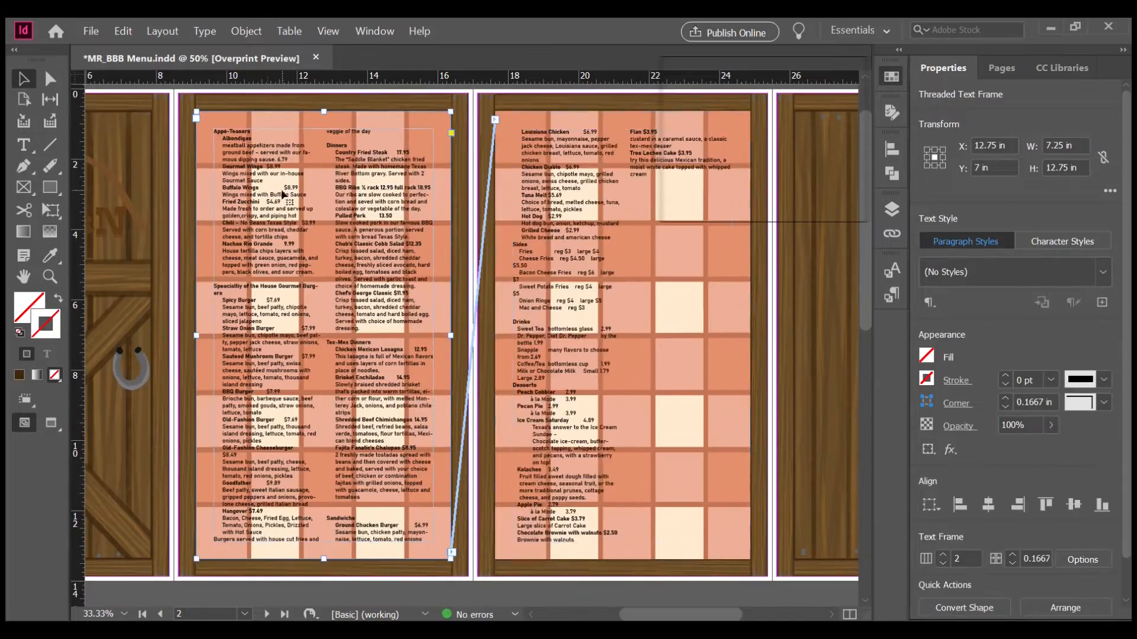
left_click(716, 261)
left_click(24, 144)
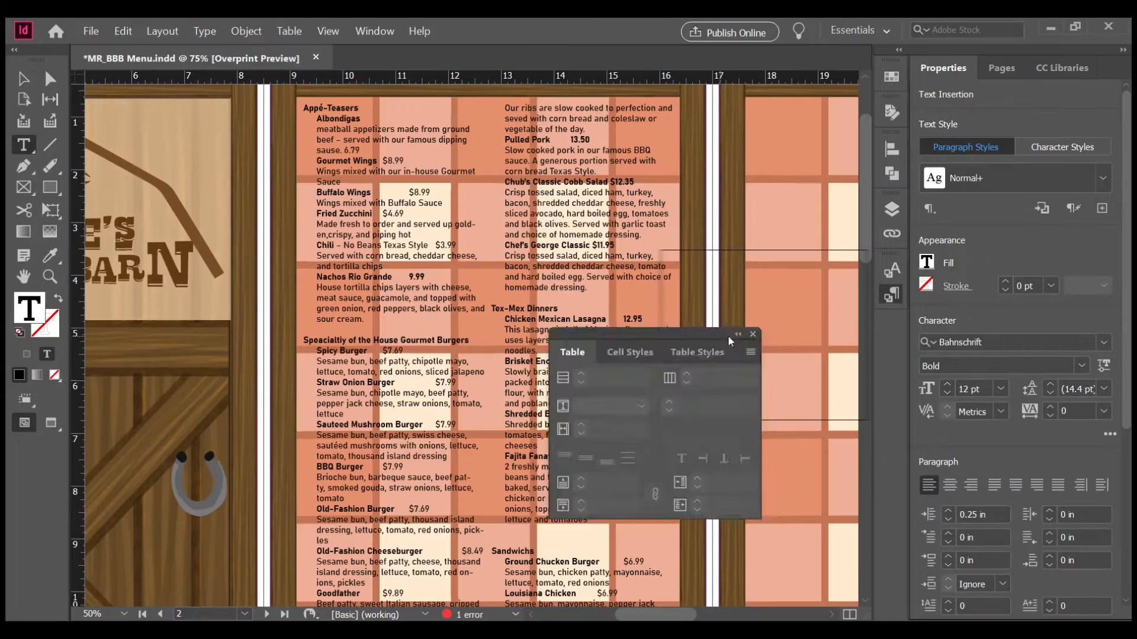
left_click(752, 333)
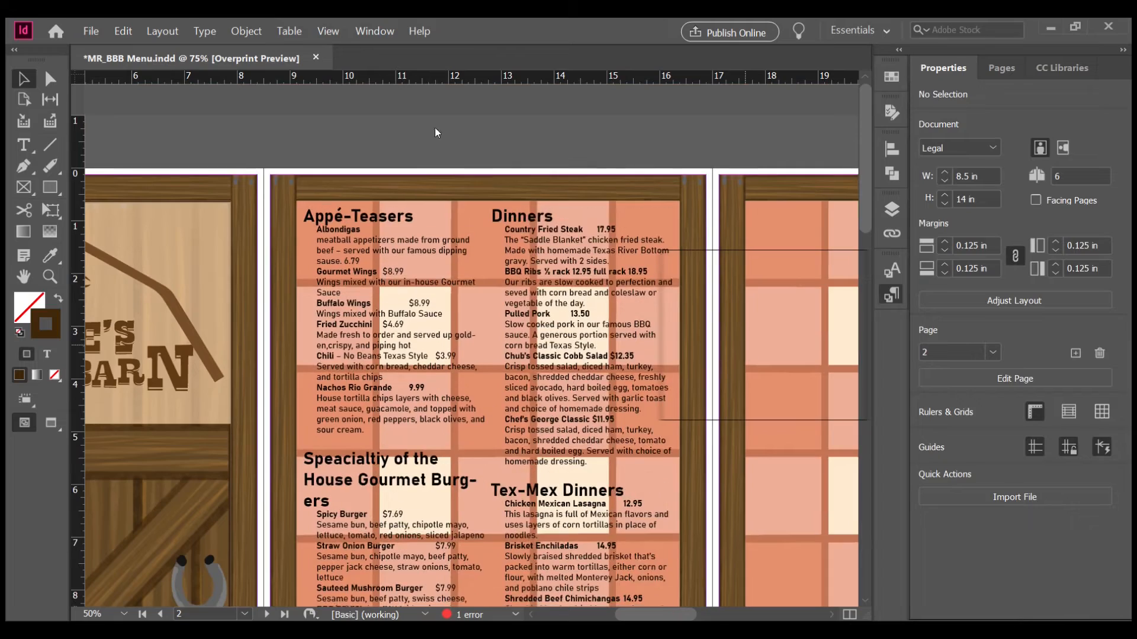
Give the first dish names on page 2 the bold 14 pt Dishes style and delete the extra tab before the Nachos Rio Grande price
left_click(524, 235)
scroll(396, 183, "down", 1)
double_click(396, 183)
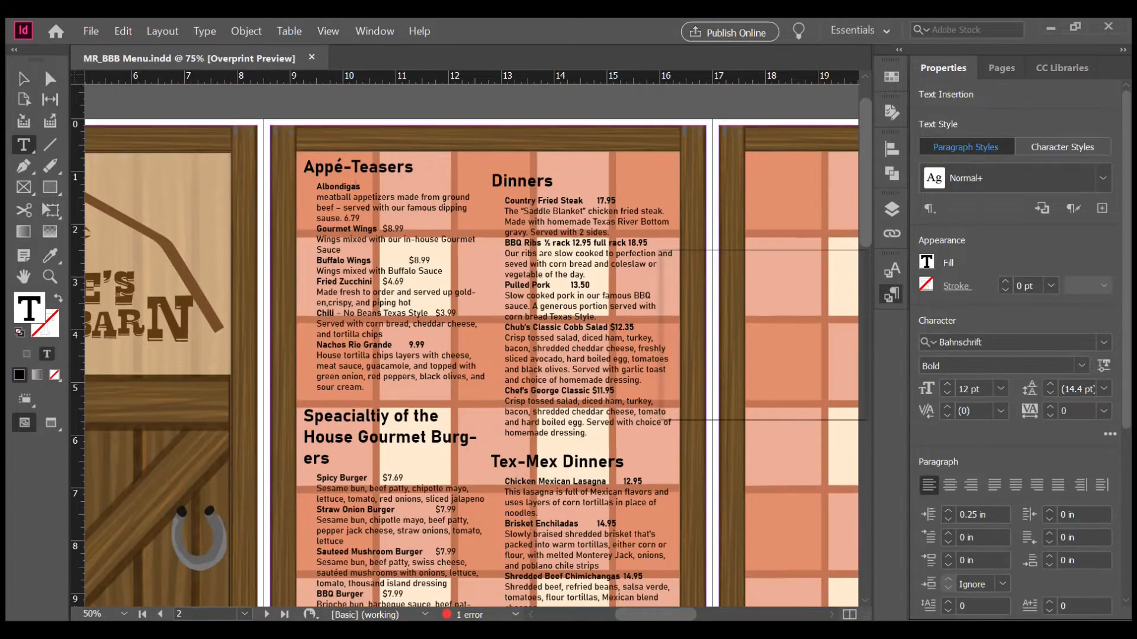
scroll(375, 350, "down", 1)
left_click(374, 350)
key("Delete")
scroll(374, 349, "down", 3)
left_click(367, 379)
scroll(367, 379, "down", 1)
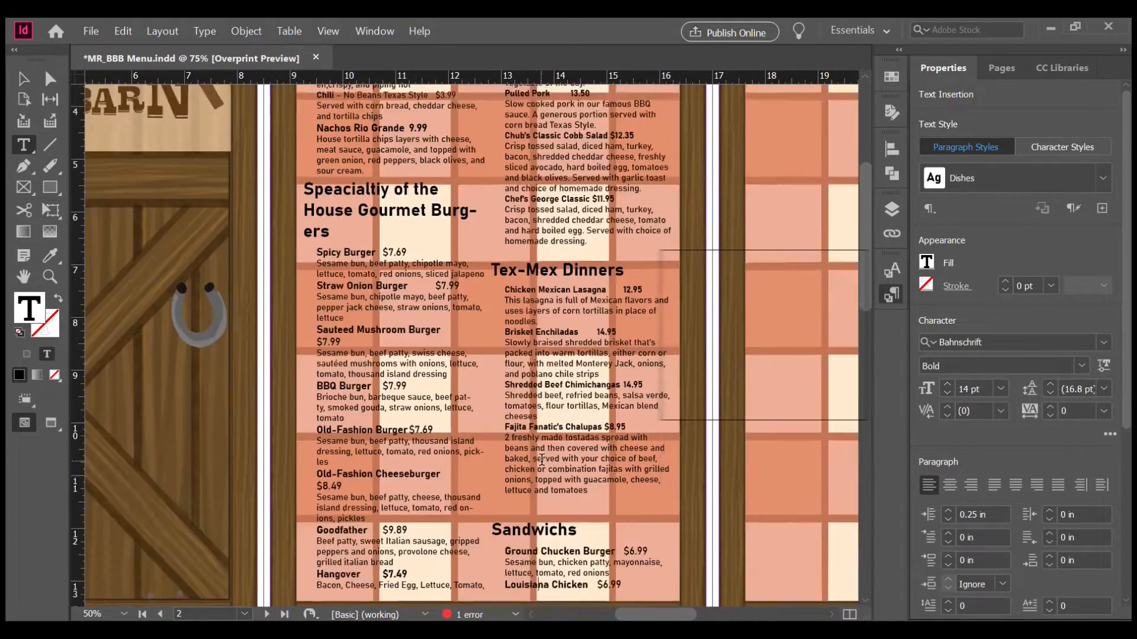
Continue the bold 14 pt dish style through the Dinners, Tex-Mex Dinners and Sandwichs items on pages 2 and 3
scroll(557, 355, "up", 4)
scroll(557, 356, "down", 4)
key("Escape")
left_click(679, 583)
scroll(734, 344, "up", 4)
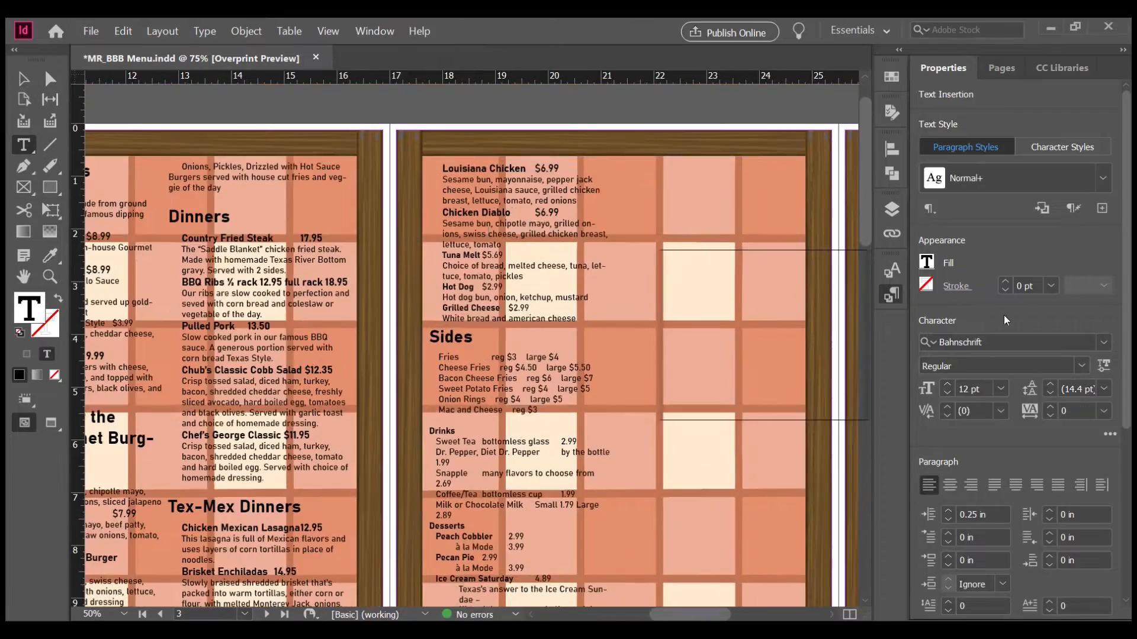
scroll(734, 344, "down", 1)
scroll(734, 343, "left", 7)
scroll(735, 343, "down", 4)
left_click(727, 352)
scroll(727, 352, "up", 8)
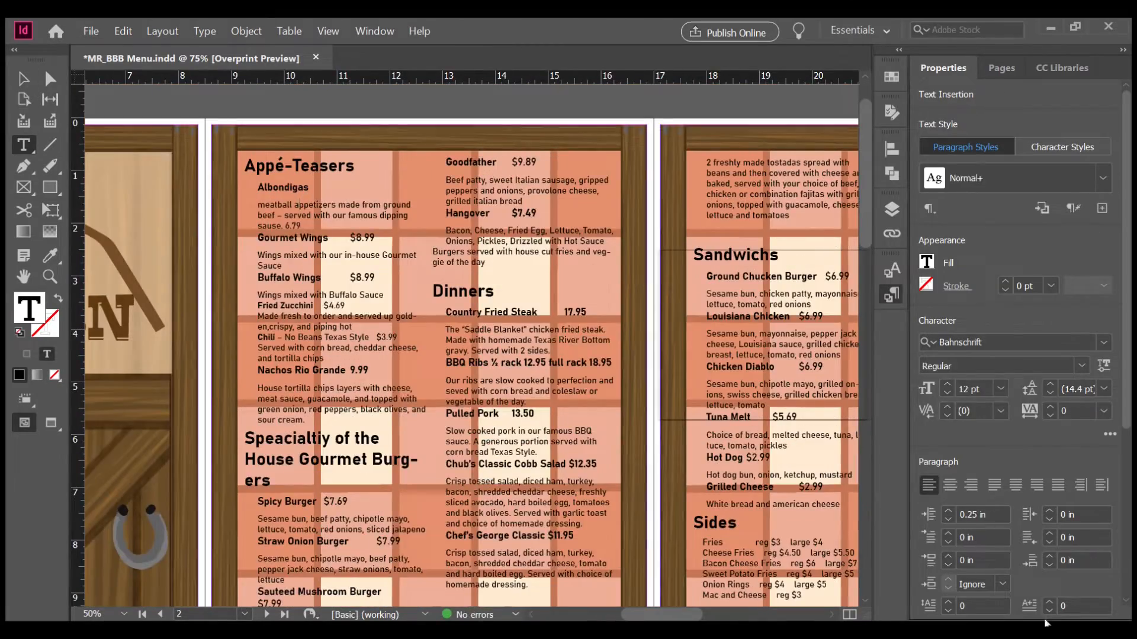
Adjust the paragraph spacing of the dishes, giving the dish names the Subhead style with 0.0625 in of space after
left_click(334, 205)
key("Escape")
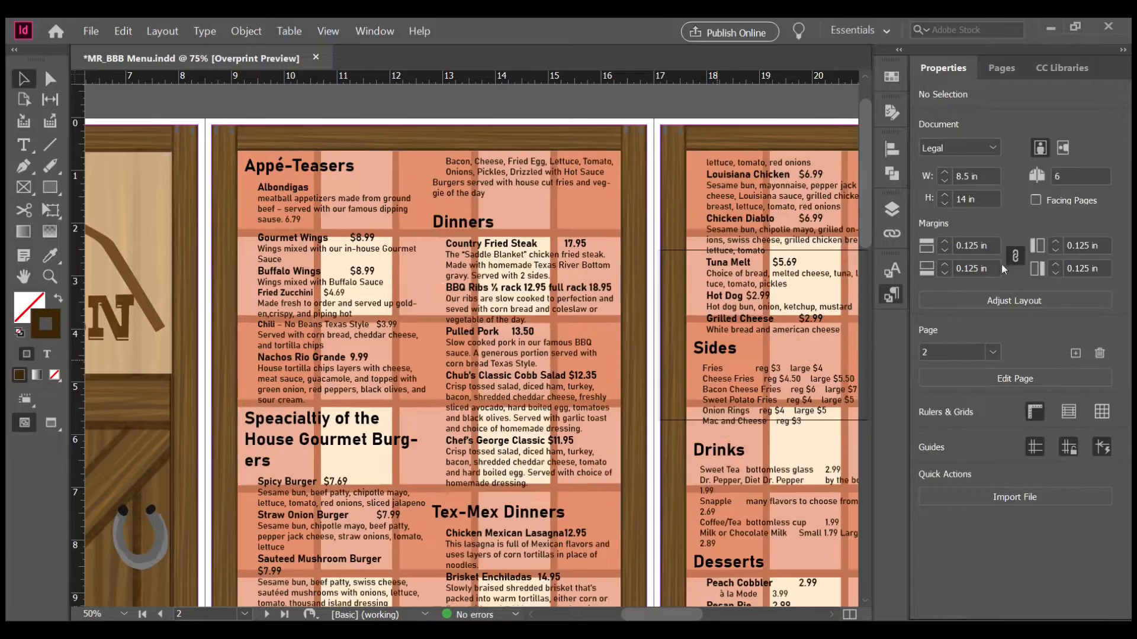
double_click(300, 357)
scroll(730, 371, "down", 1)
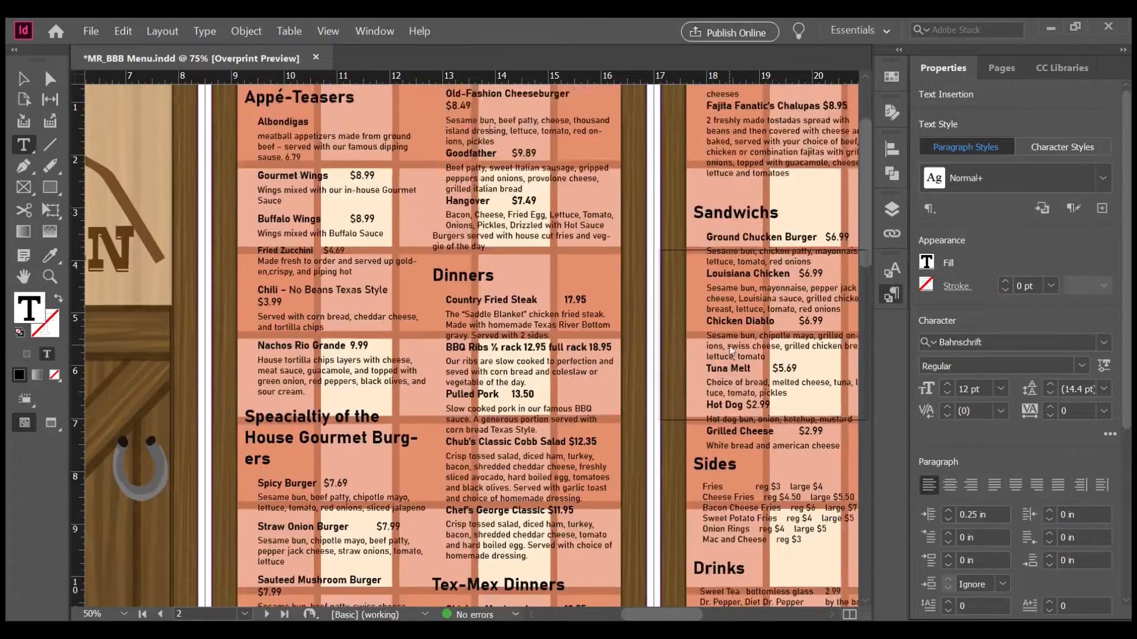
scroll(720, 351, "right", 5)
scroll(720, 351, "down", 2)
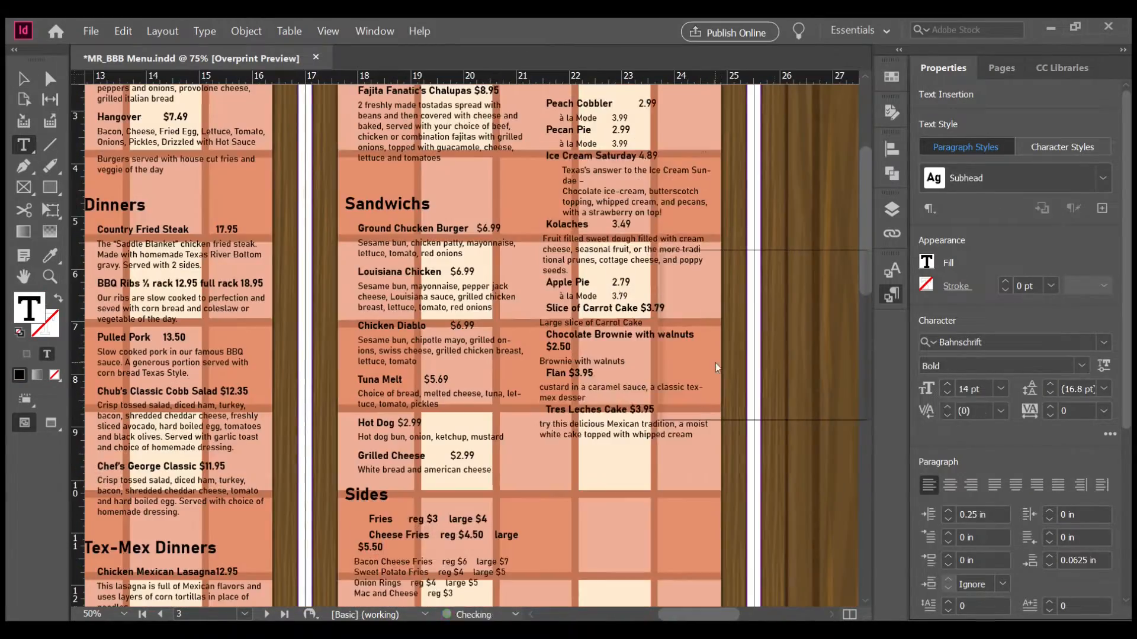
Apply the Body Copy style with 0.125 in of space after to the sides, drinks and dessert descriptions on page 3
scroll(733, 345, "down", 1)
scroll(733, 345, "down", 1)
scroll(579, 351, "up", 6)
left_click_drag(541, 169, 561, 266)
scroll(579, 350, "down", 2)
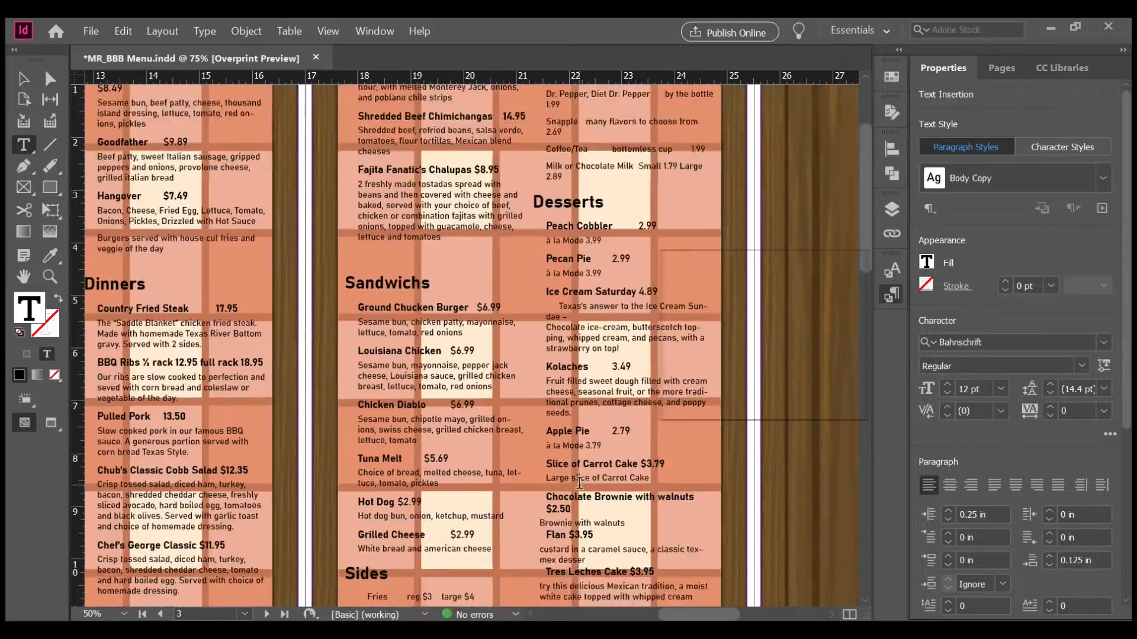
Center the section headings on both inside menu pages
scroll(579, 351, "up", 1)
key("ctrl+minus")
left_click(23, 78)
left_click(383, 599)
Delete the blank lines above the section headings, working backward from Desserts through the menu text
double_click(610, 281)
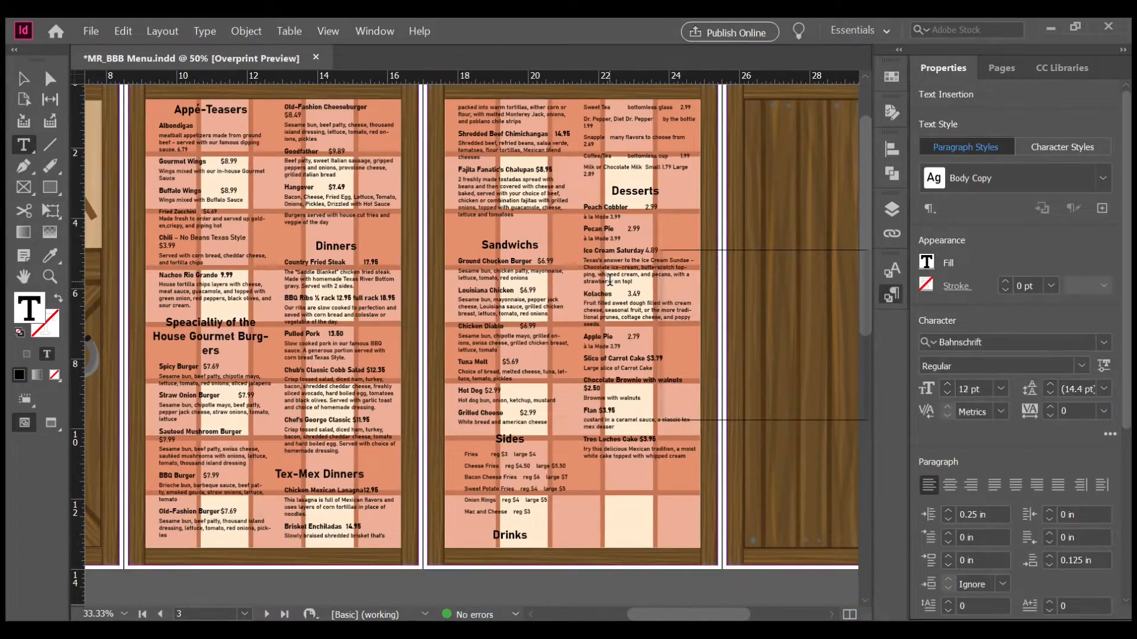
key("BackSpace")
key("Up")
key("BackSpace")
key("Up")
key("Up")
key("Up")
key("Up")
key("Up")
key("Up")
key("Up")
key("Up")
key("Up")
key("Up")
key("Up")
key("Up")
key("Up")
key("Up")
key("Up")
key("Up")
key("Up")
key("Up")
key("Up")
key("Up")
key("BackSpace")
key("BackSpace")
key("Up")
key("Up")
key("Up")
key("Up")
key("Up")
key("Up")
key("Up")
key("Up")
key("Up")
key("Up")
key("Up")
key("Up")
key("Up")
key("Up")
key("Up")
key("Up")
key("Up")
key("Up")
key("Up")
key("Up")
key("BackSpace")
key("Up")
key("Up")
key("Up")
key("Up")
key("Up")
key("Up")
key("Up")
key("Up")
key("Up")
key("Up")
key("Up")
key("Up")
key("Up")
key("Up")
key("Up")
key("Up")
key("Up")
key("Up")
key("Up")
key("Up")
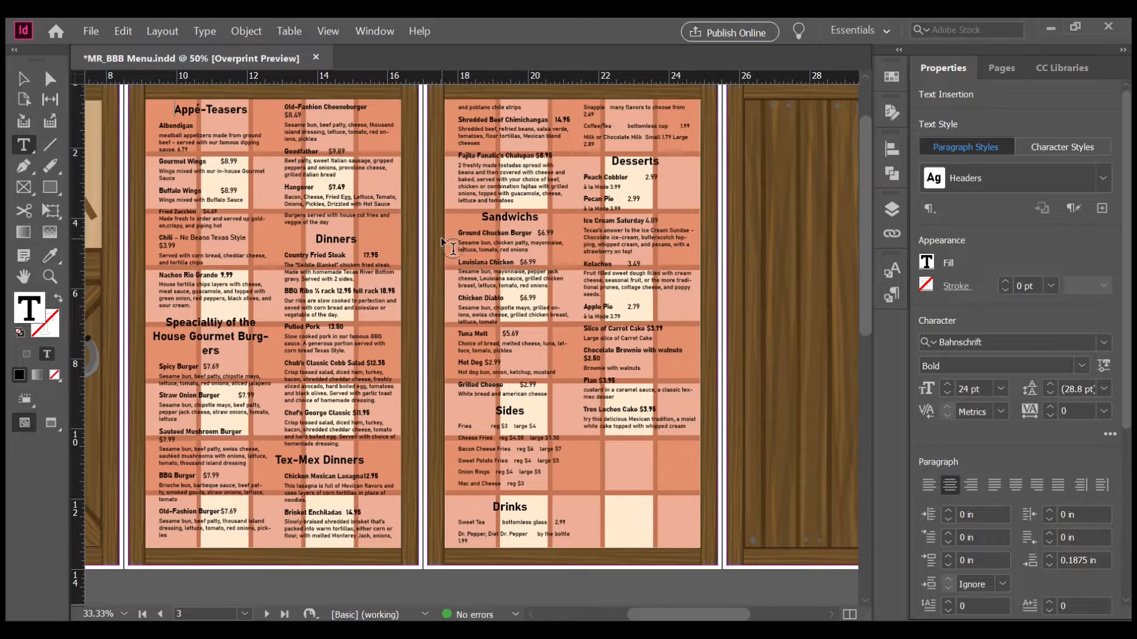
Redo the paragraph break directly above the Dinners heading on page 2
left_click(24, 79)
left_click(451, 579)
scroll(451, 579, "left", 2)
key("ctrl+d")
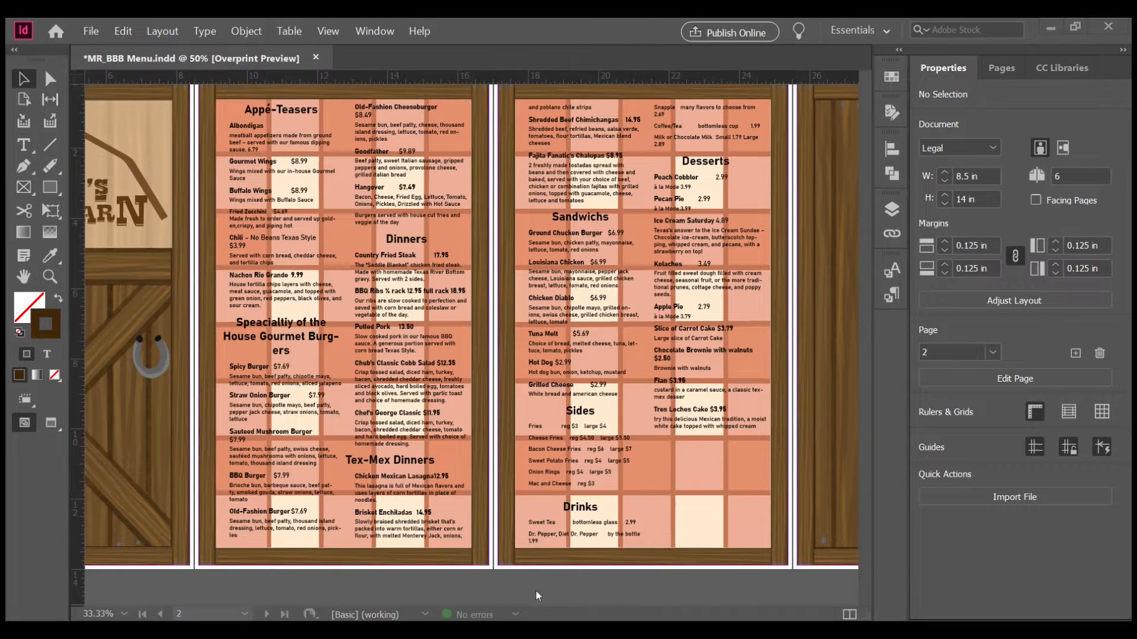
double_click(370, 234)
key("BackSpace")
key("Return")
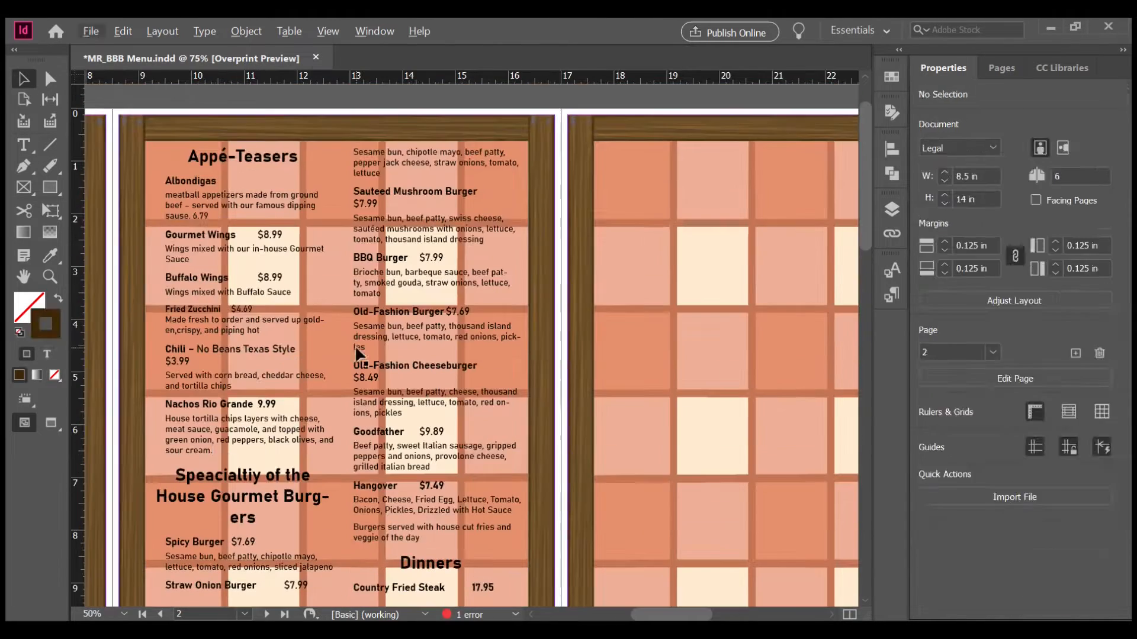
Move the Dinners section into its own single-column text frame below the burgers and remove the dollar signs from the dish prices
double_click(536, 355)
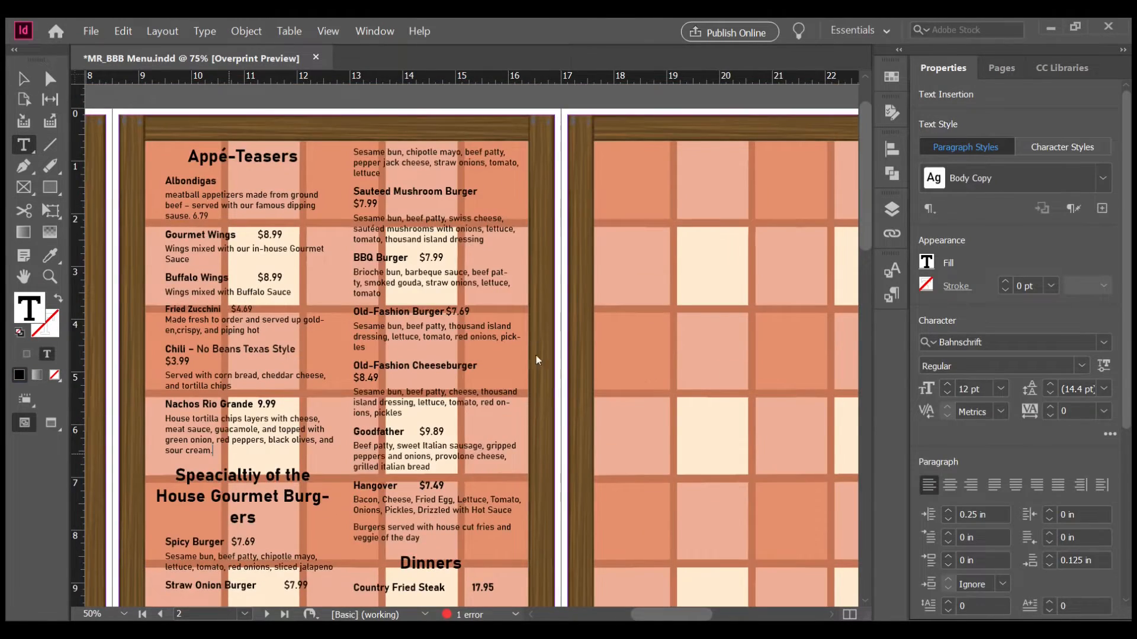
scroll(535, 355, "down", 2)
scroll(572, 495, "up", 3)
double_click(463, 400)
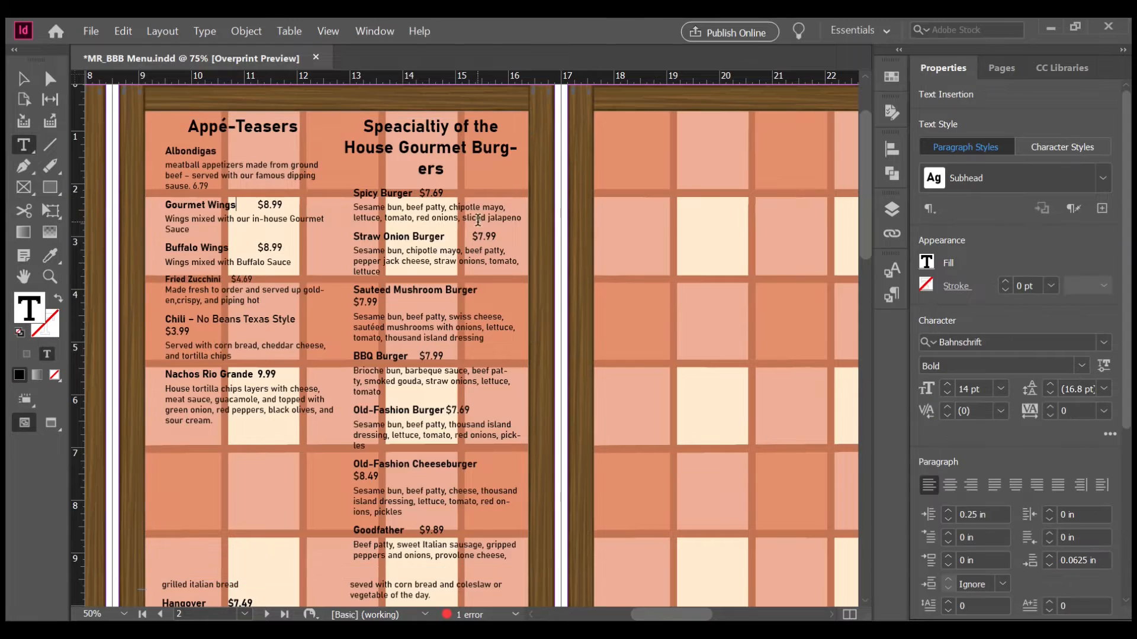
scroll(463, 399, "down", 3)
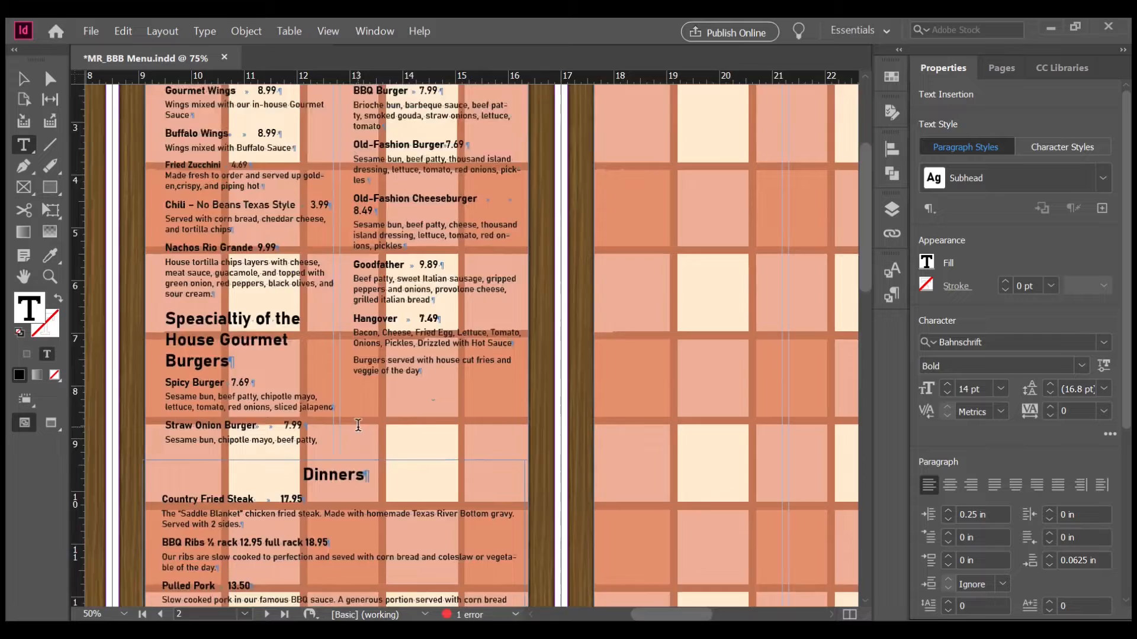
Widen the two text columns of the appetizer and burger frame on page 2
scroll(358, 425, "up", 3)
key("Escape")
left_click(724, 334)
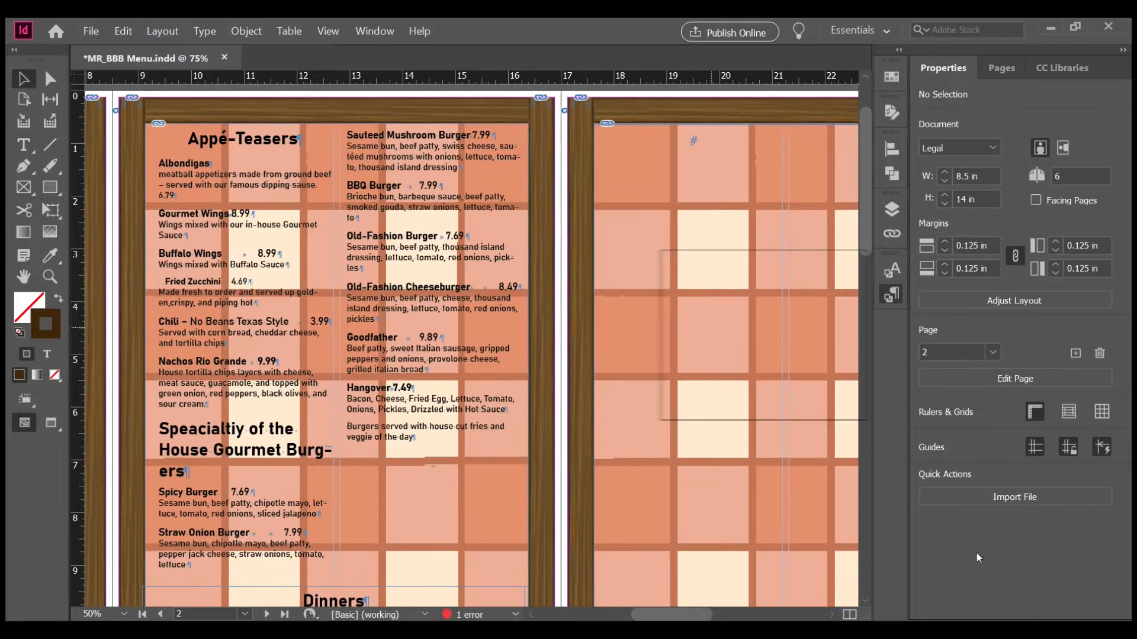
scroll(591, 215, "up", 1)
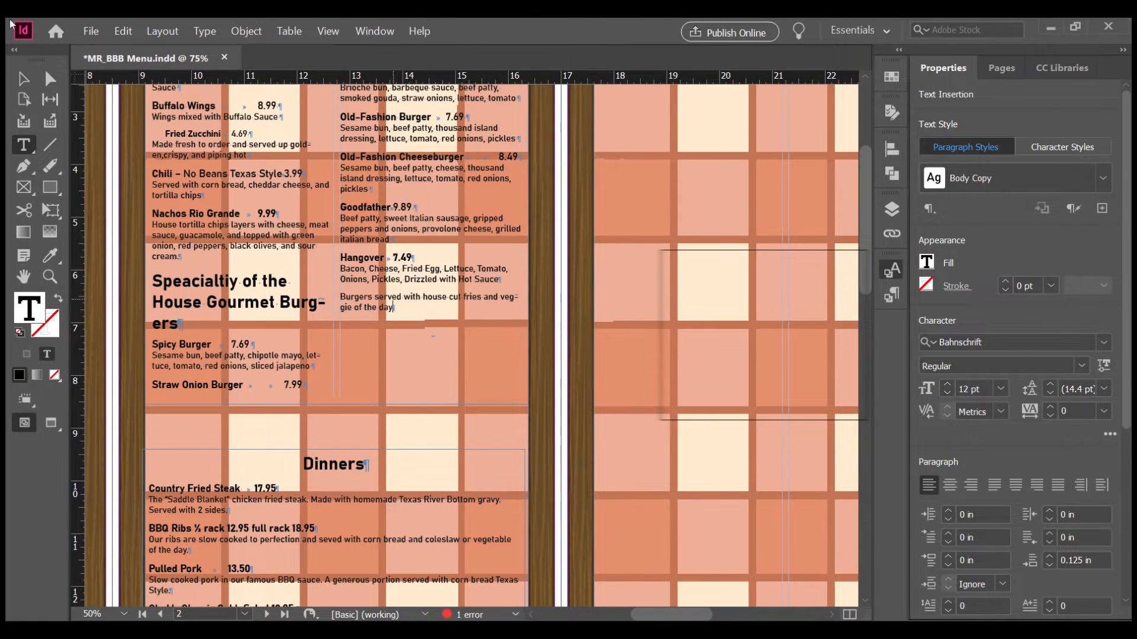
Start the Speacialtiy of the House Gourmet Burgers section in the second column, and center and underline both section headings
scroll(393, 300, "up", 5)
scroll(415, 336, "down", 7)
left_click(251, 366)
key("Return")
key("ctrl+z")
left_click_drag(406, 332, 414, 376)
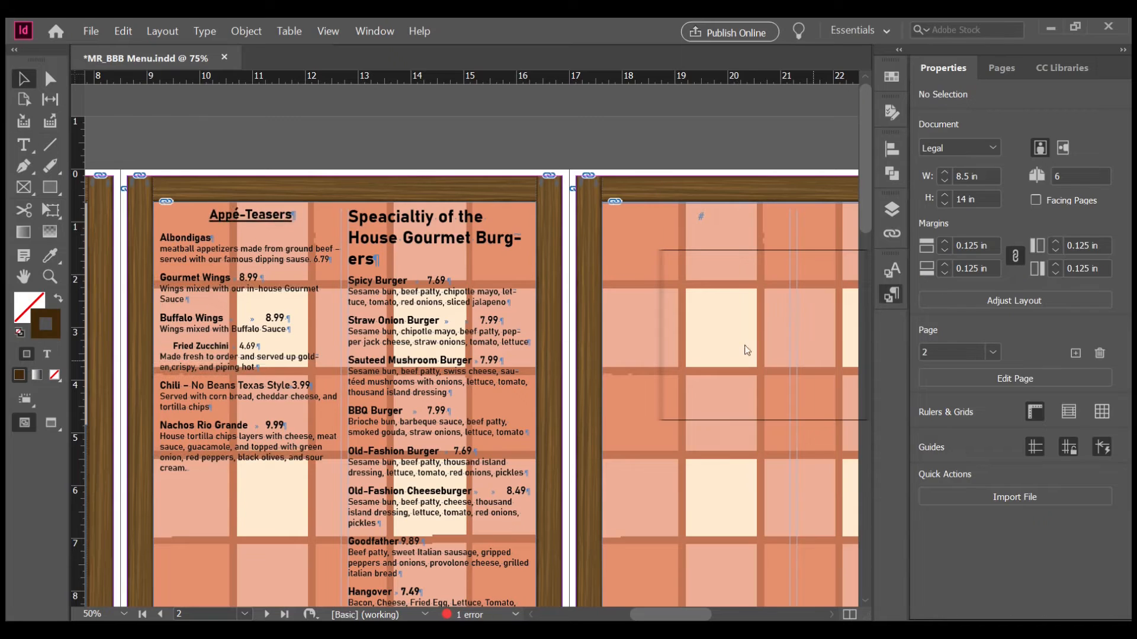
left_click(562, 435)
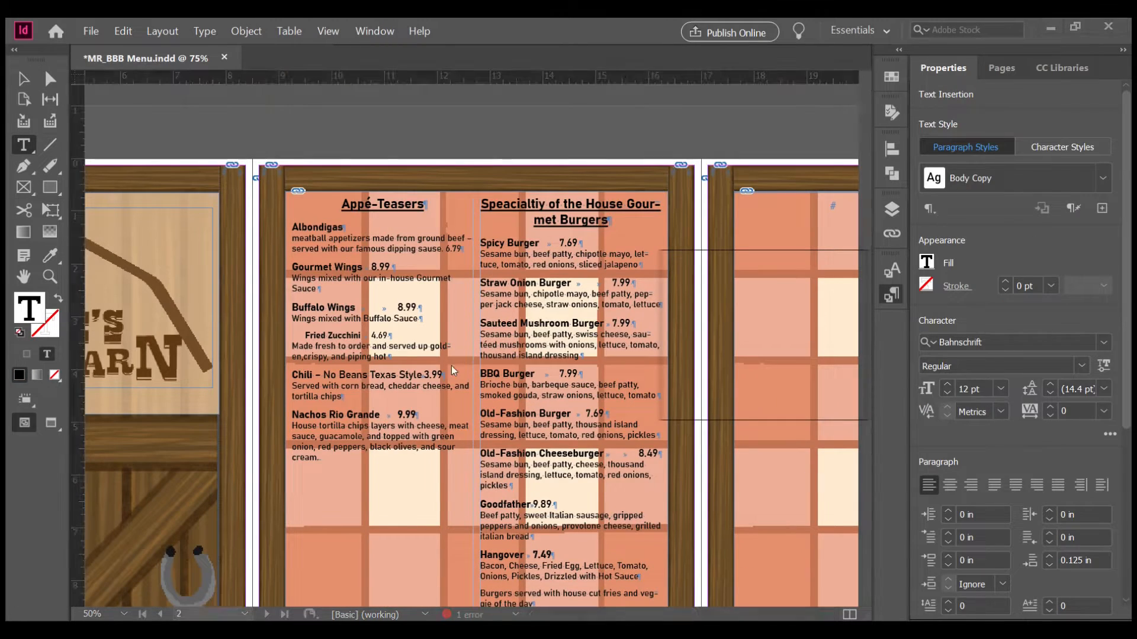
Split page 2 into a short Appé-Teasers frame and a threaded burger frame below, each with two columns and a heading spanning both
key("Escape")
scroll(420, 378, "down", 3)
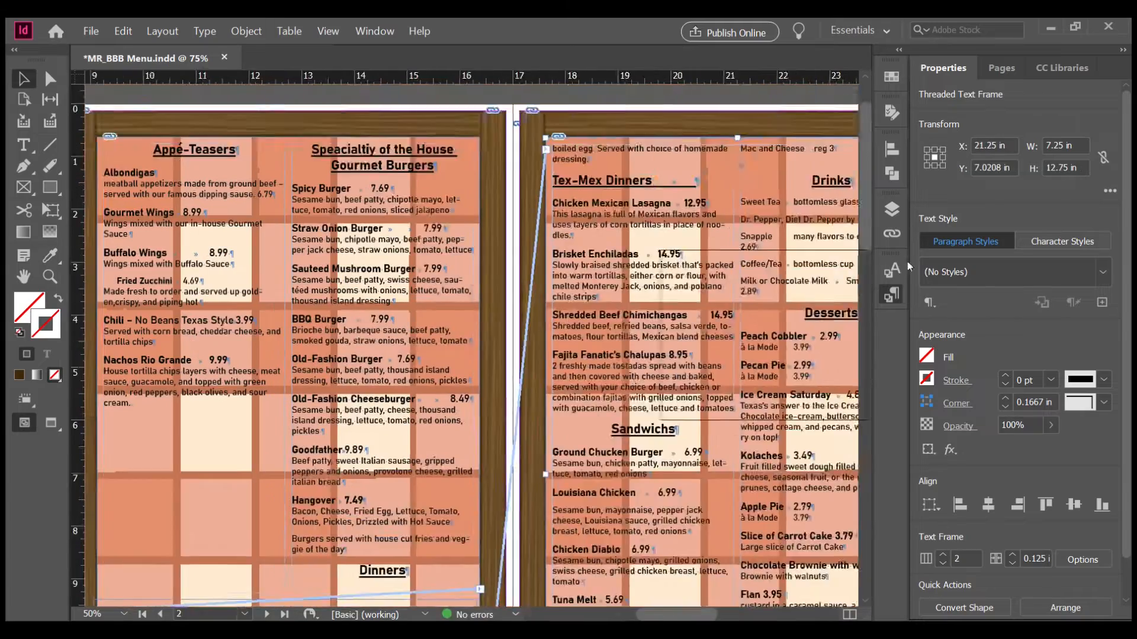
scroll(287, 375, "down", 2)
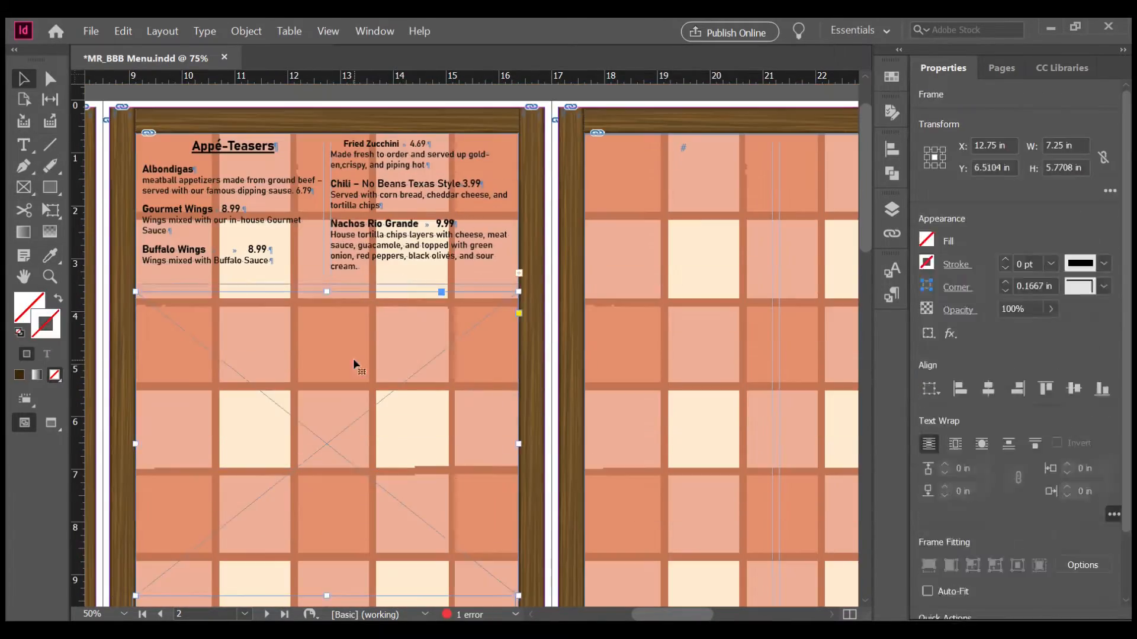
key("ctrl+shift+a")
double_click(254, 146)
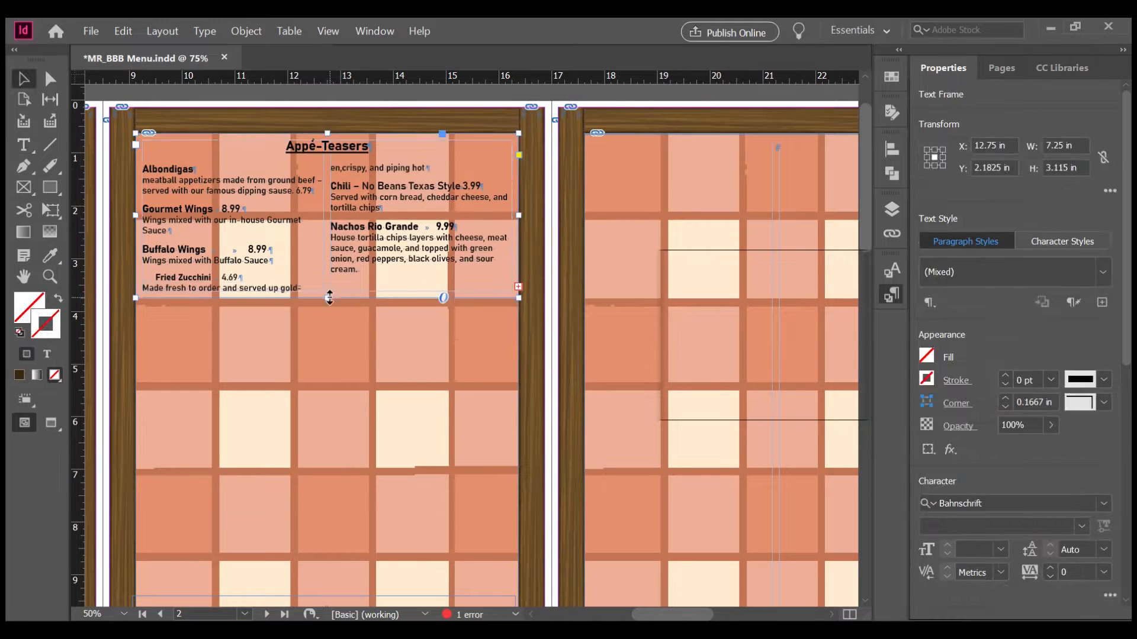
double_click(348, 168)
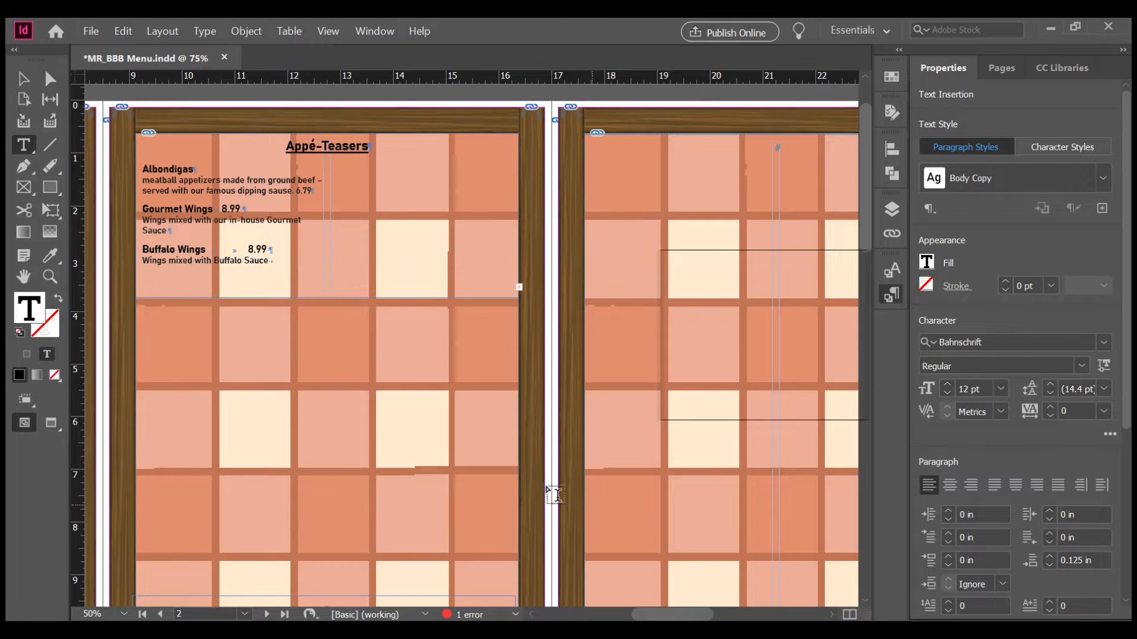
left_click(518, 292)
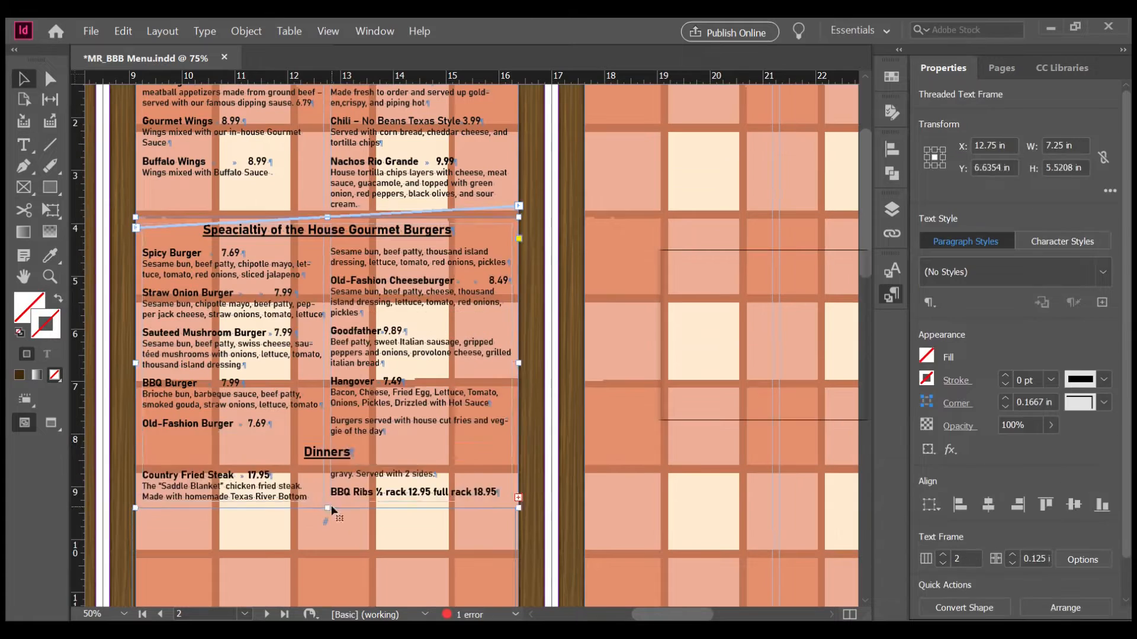
Shorten the Gourmet Burgers frame so Dinners flows into the frame below, and center the house cut fries note under the burgers
left_click_drag(329, 509, 329, 457)
double_click(200, 379)
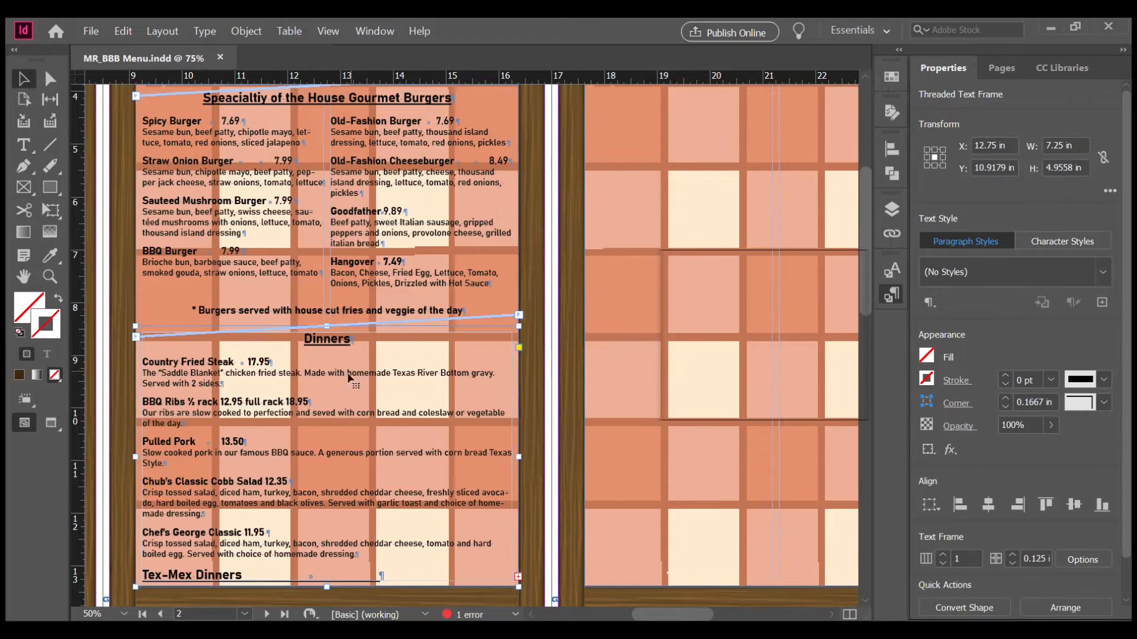
scroll(325, 356, "down", 3)
left_click(235, 463)
key("KP_Enter")
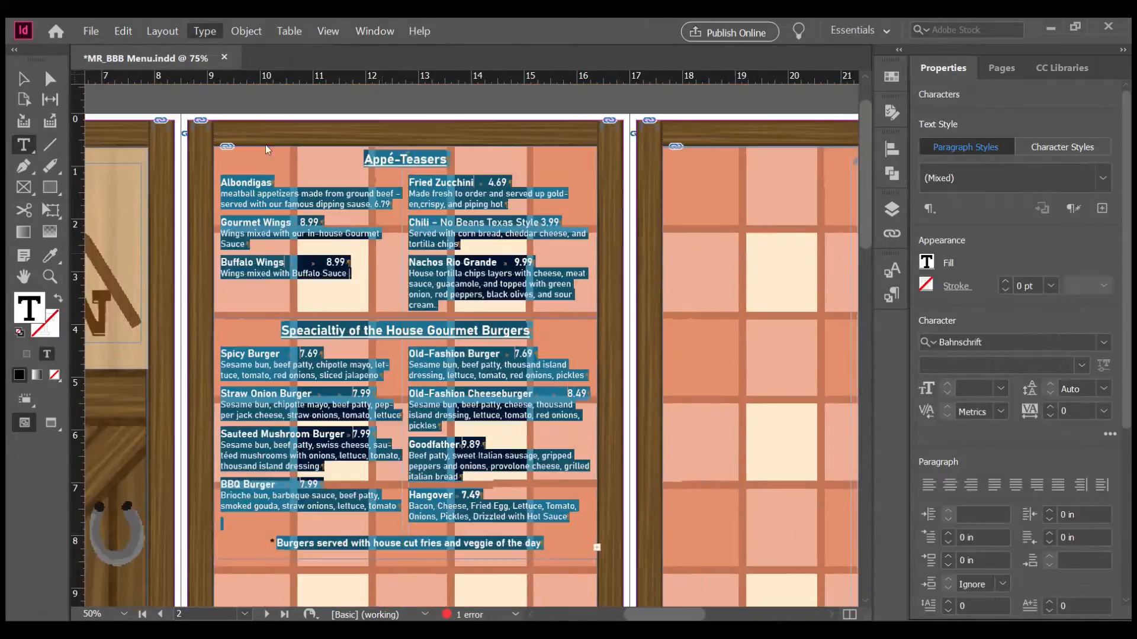
Format the page 3 dishes with bold names and right-aligned prices, and place Sides and Drinks side by side above Desserts
scroll(414, 471, "down", 6)
left_click(721, 330)
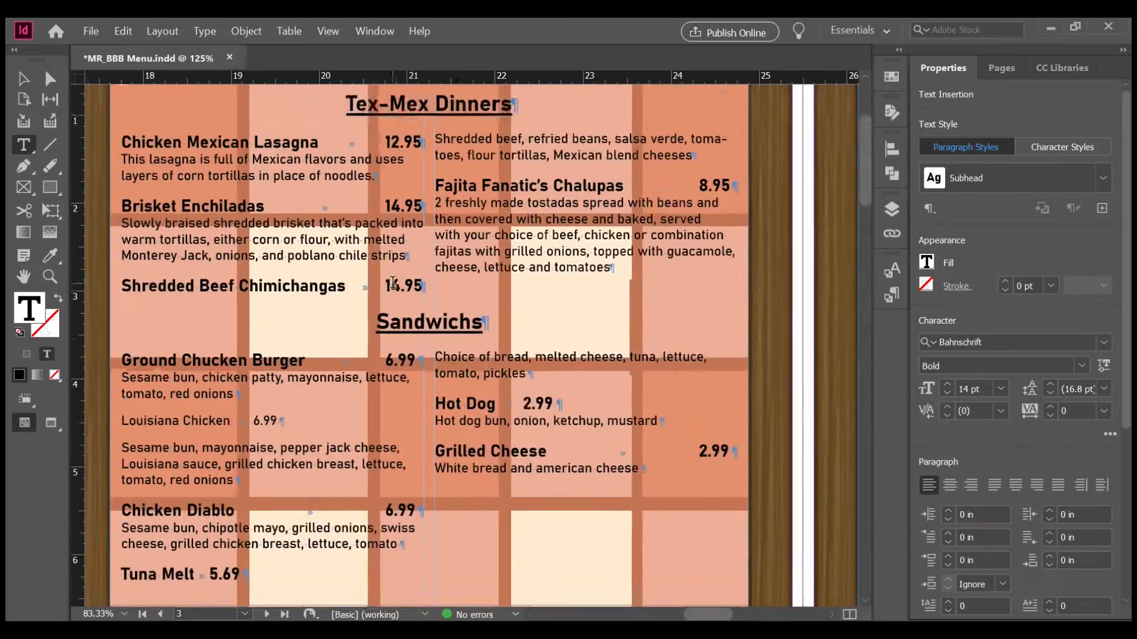
scroll(415, 313, "down", 5)
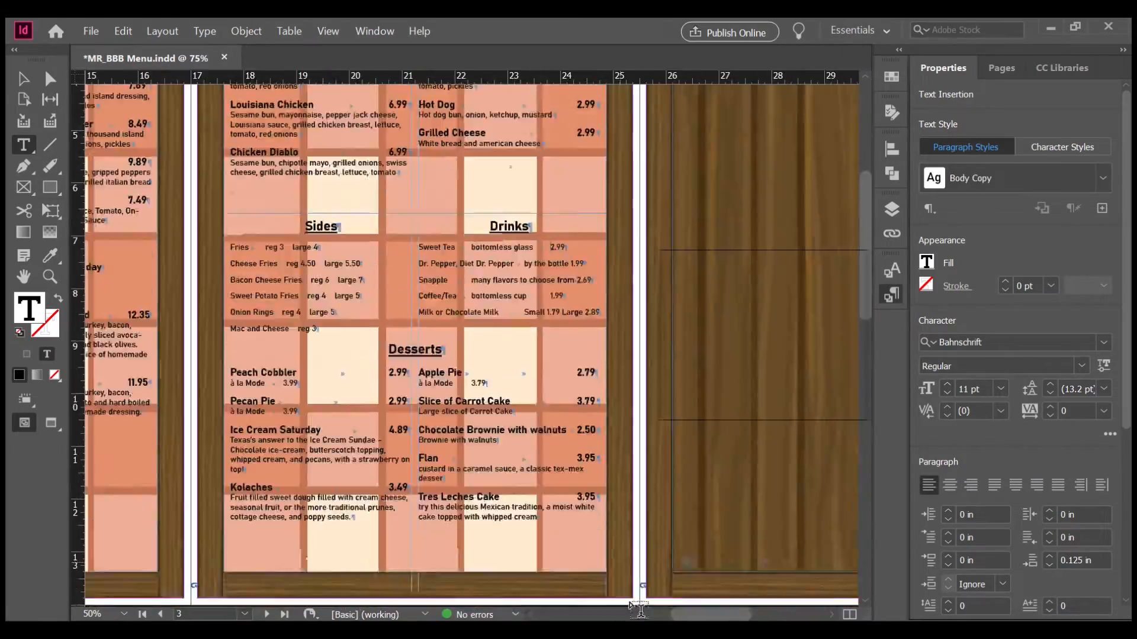
Adjust the height of the Tex-Mex Dinners and Sandwichs frame on page 3 so Tuna Melt starts the second sandwich column
key("t")
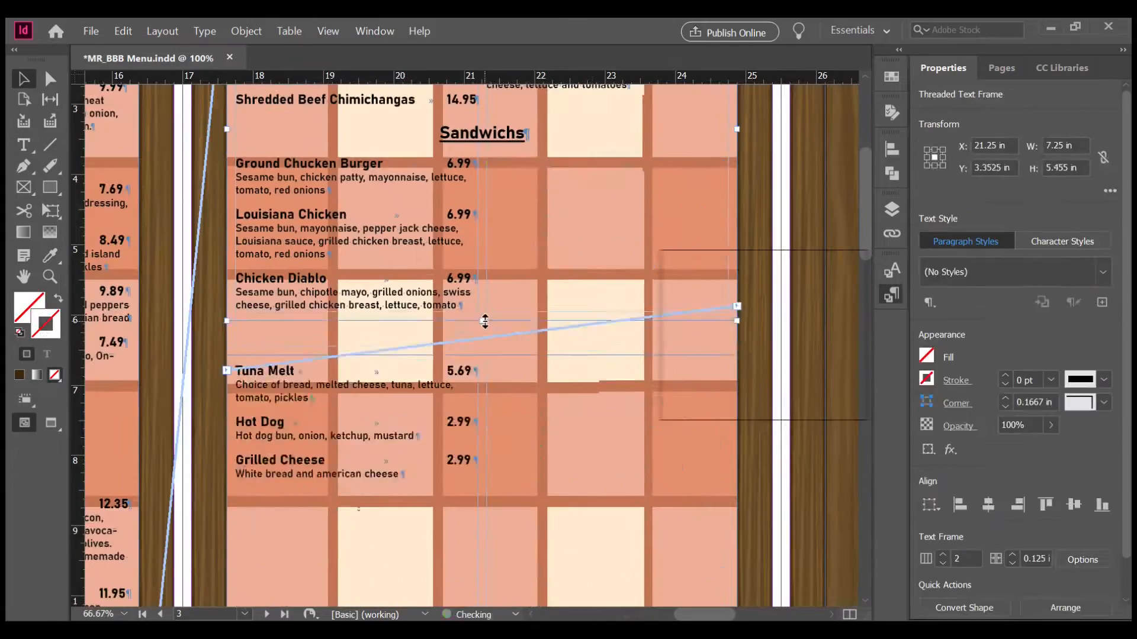
left_click_drag(484, 321, 484, 314)
key("ctrl+minus")
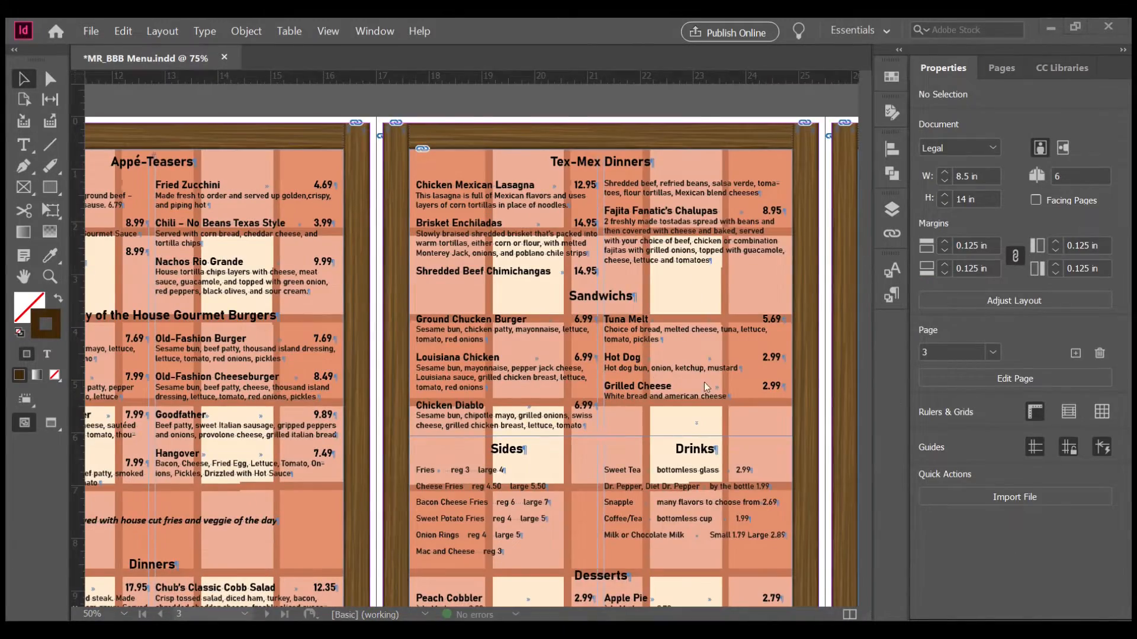
Add dot leaders between the bold dish names and their prices on pages 2 and 3
left_click(891, 295)
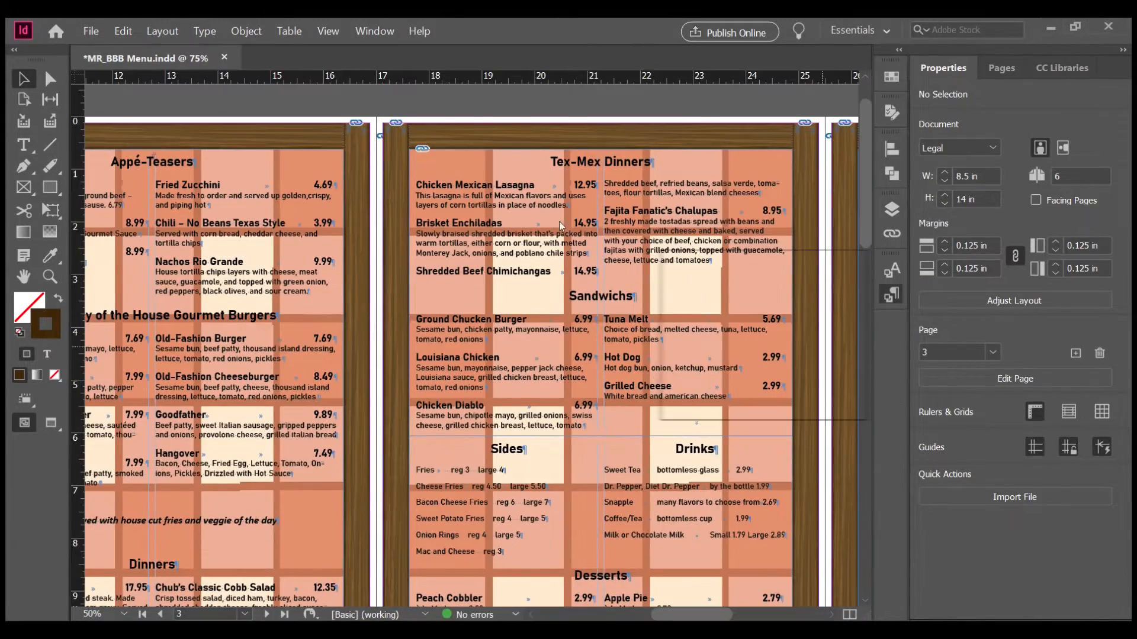
double_click(559, 222)
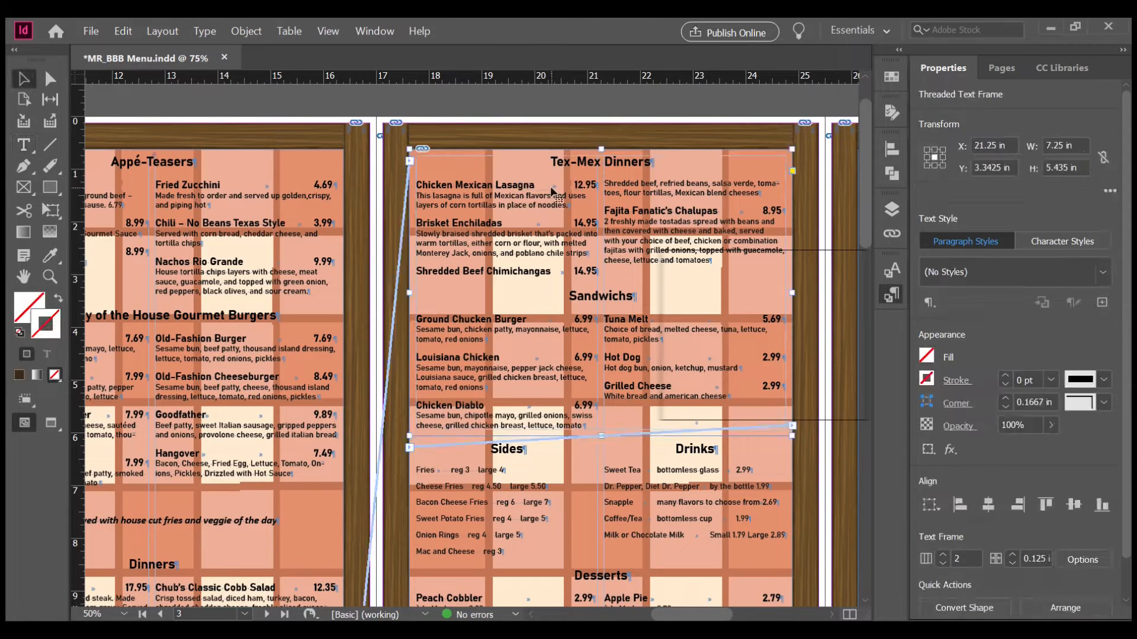
key("ctrl+a")
key("BackSpace")
key("ctrl+z")
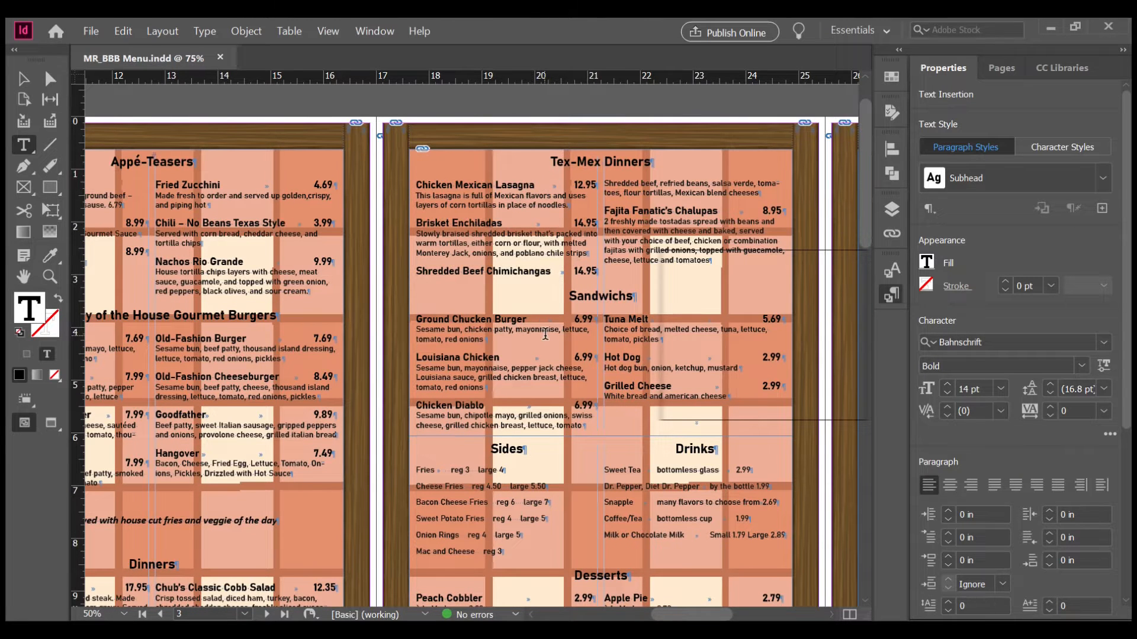
key("ctrl+z")
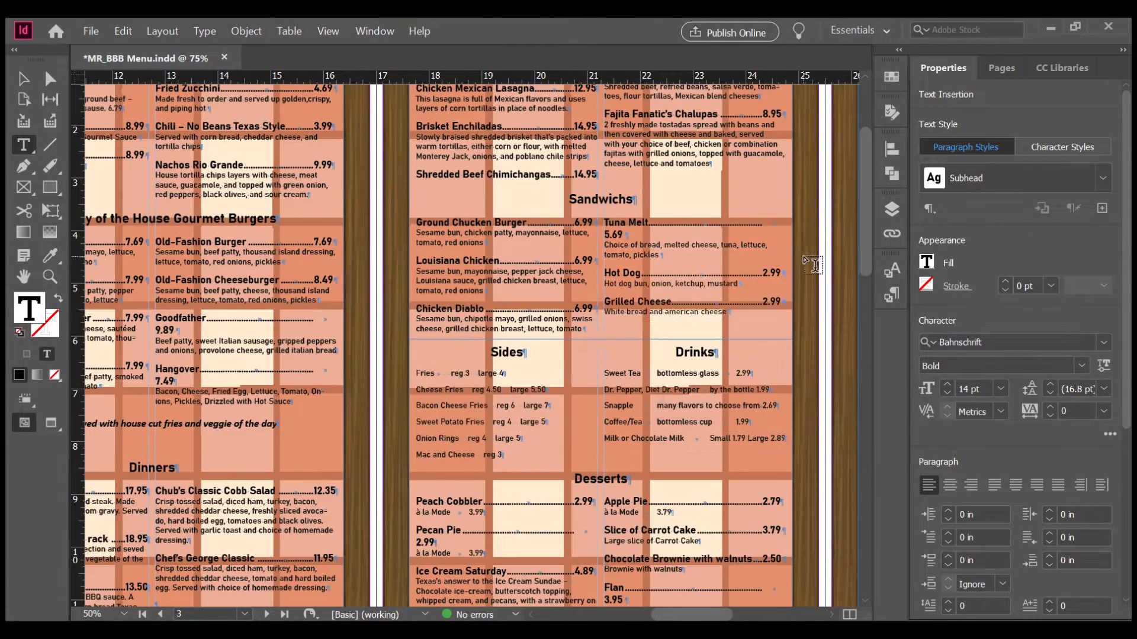
scroll(814, 265, "up", 3)
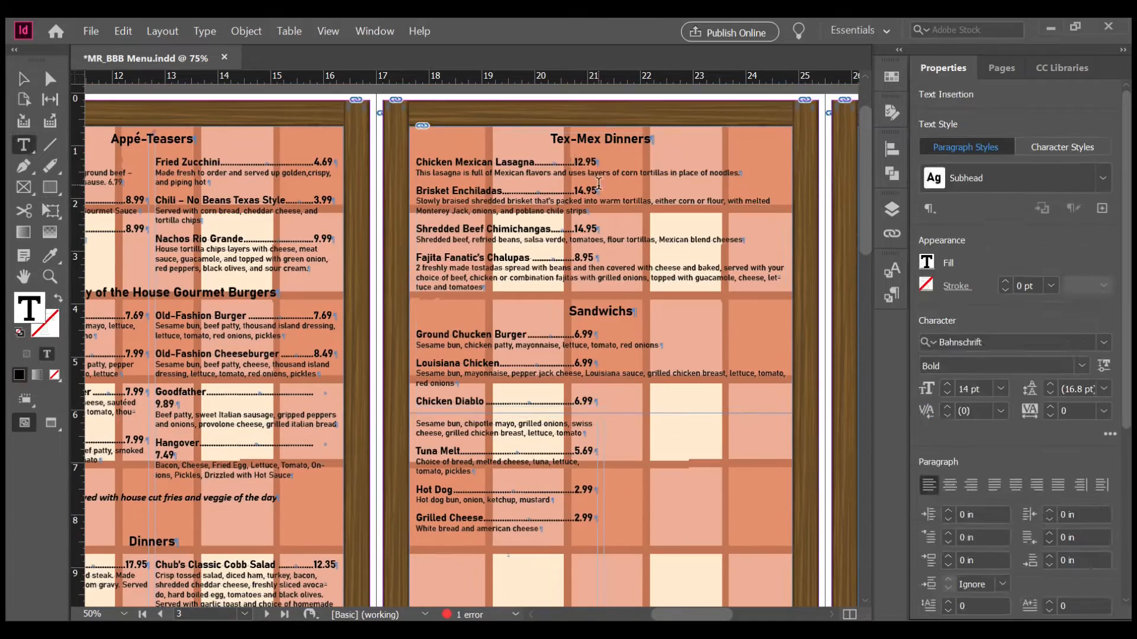
Regroup the Drinks under Bottomless and By The Bottle subheads, with the drink names and prices as body copy
key("Escape")
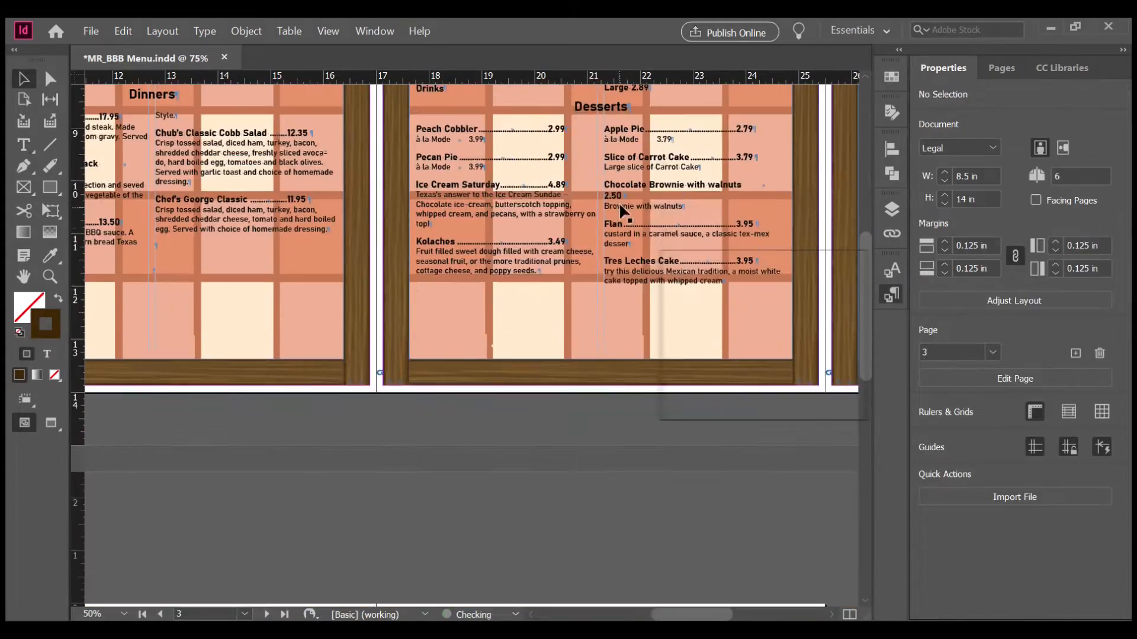
scroll(592, 231, "up", 5)
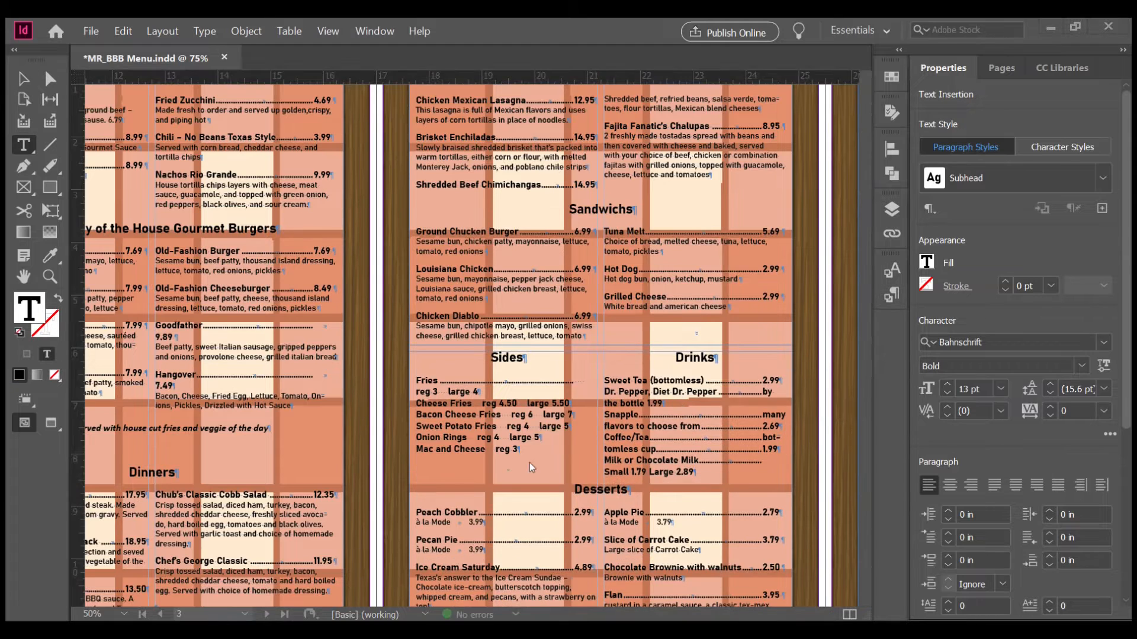
key("ctrl+=")
key("ctrl+=")
key("ctrl+=")
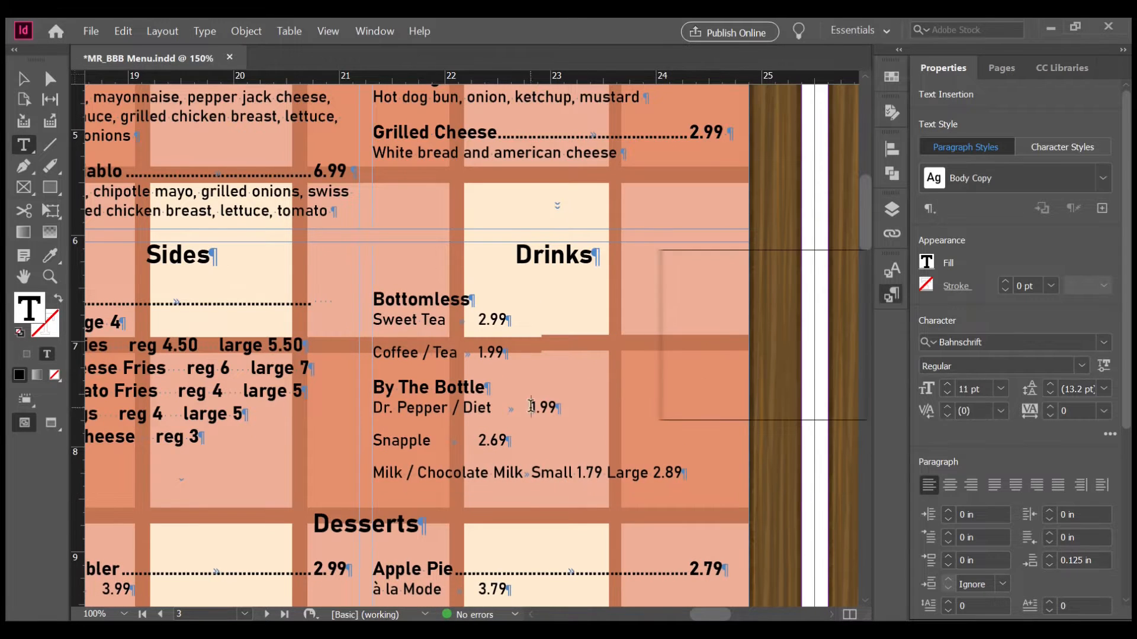
Reformat the Sides as body copy with dot leaders and one regular price each, adding an italic "Large Add 1" note below
key("Escape")
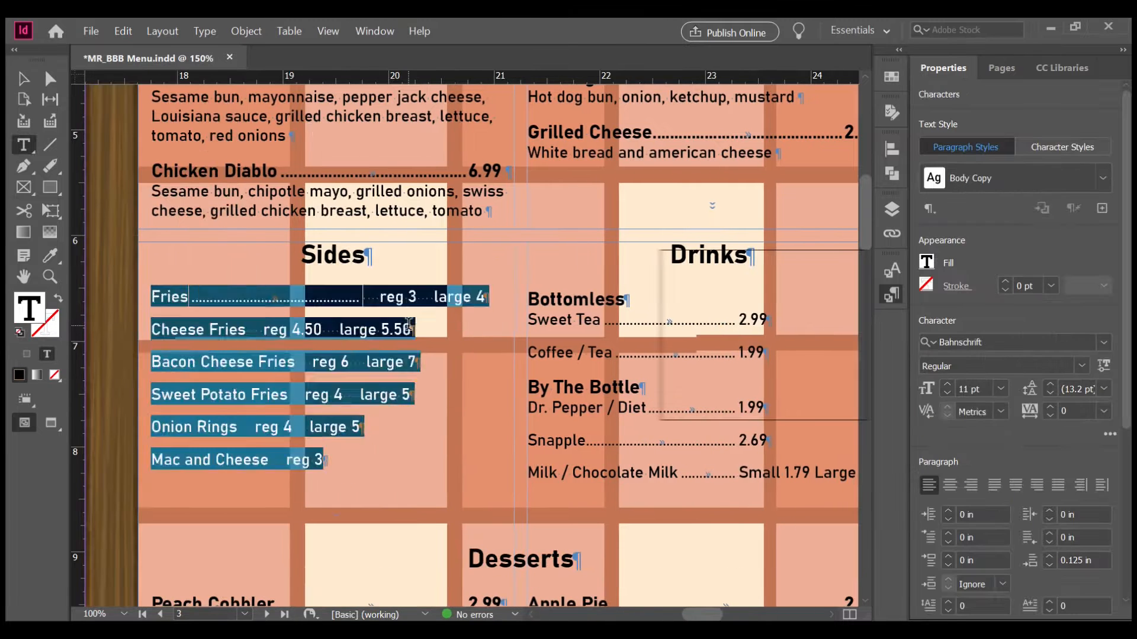
left_click(520, 572)
key("BackSpace")
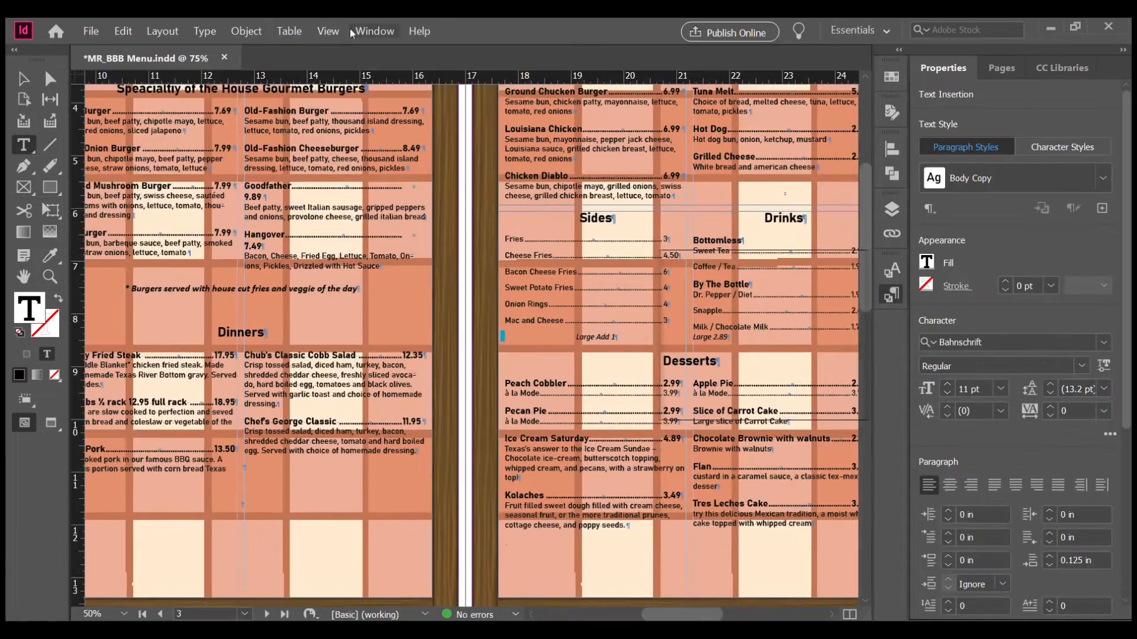
Correct the burger heading to Specialty of the House Gourmet Burgers and lay a peach rectangle at 65% opacity over page 3's gingham
scroll(540, 558, "up", 2)
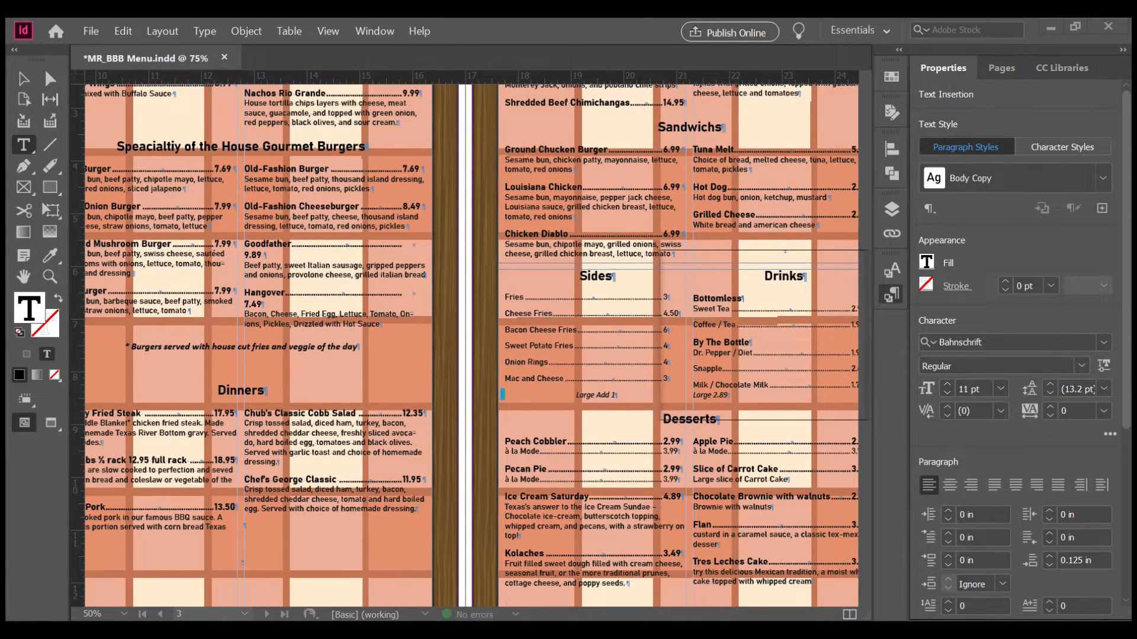
key("Escape")
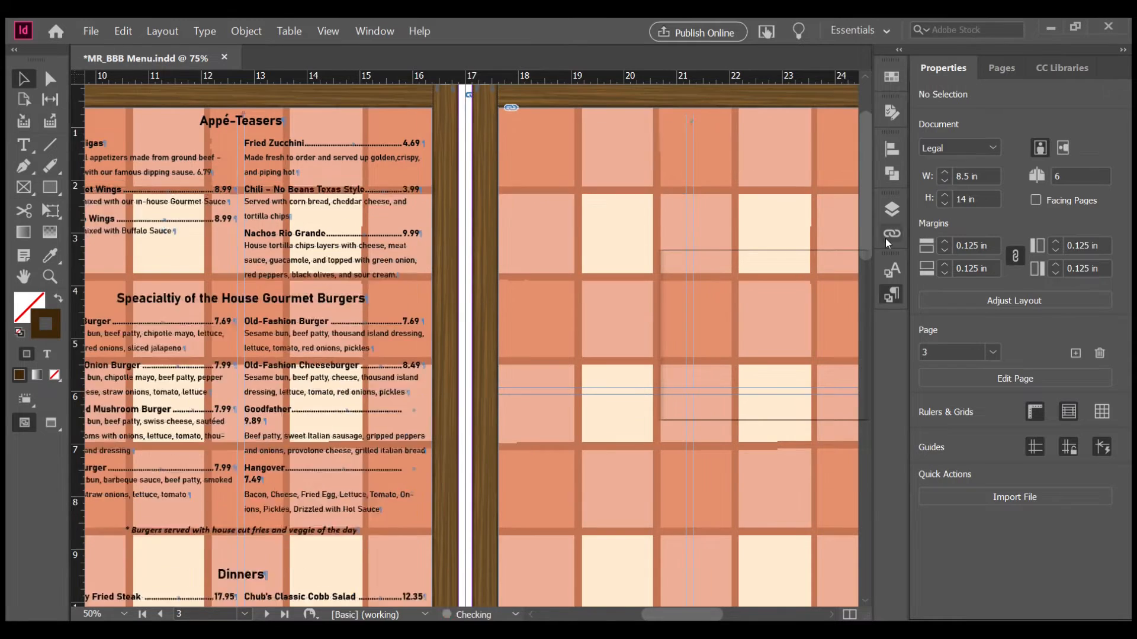
scroll(802, 414, "down", 3)
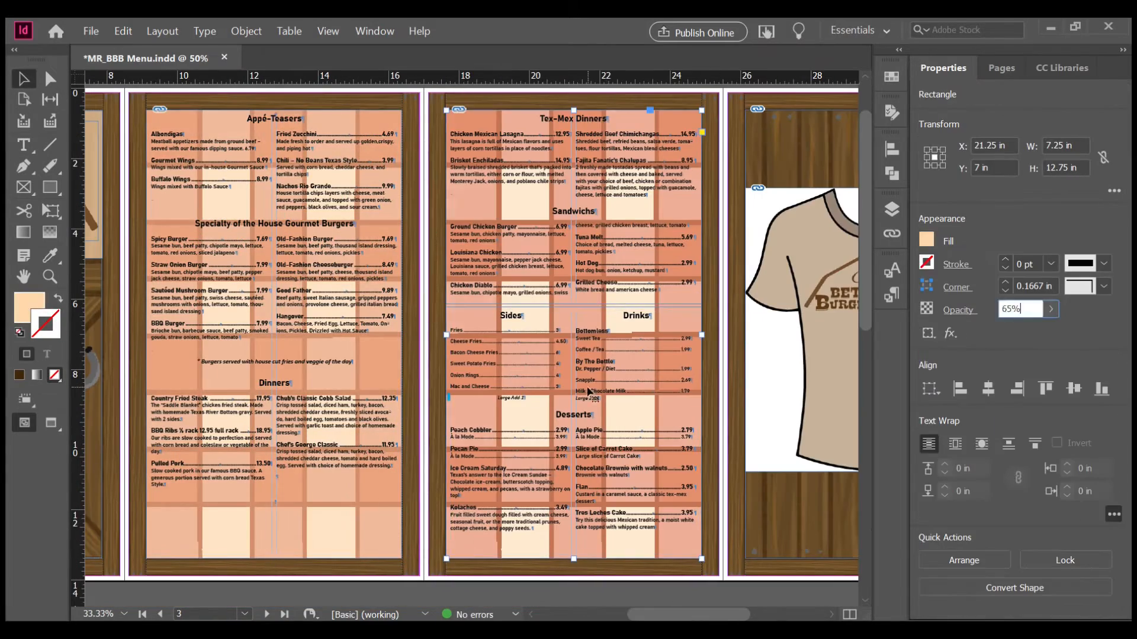
left_click(926, 240)
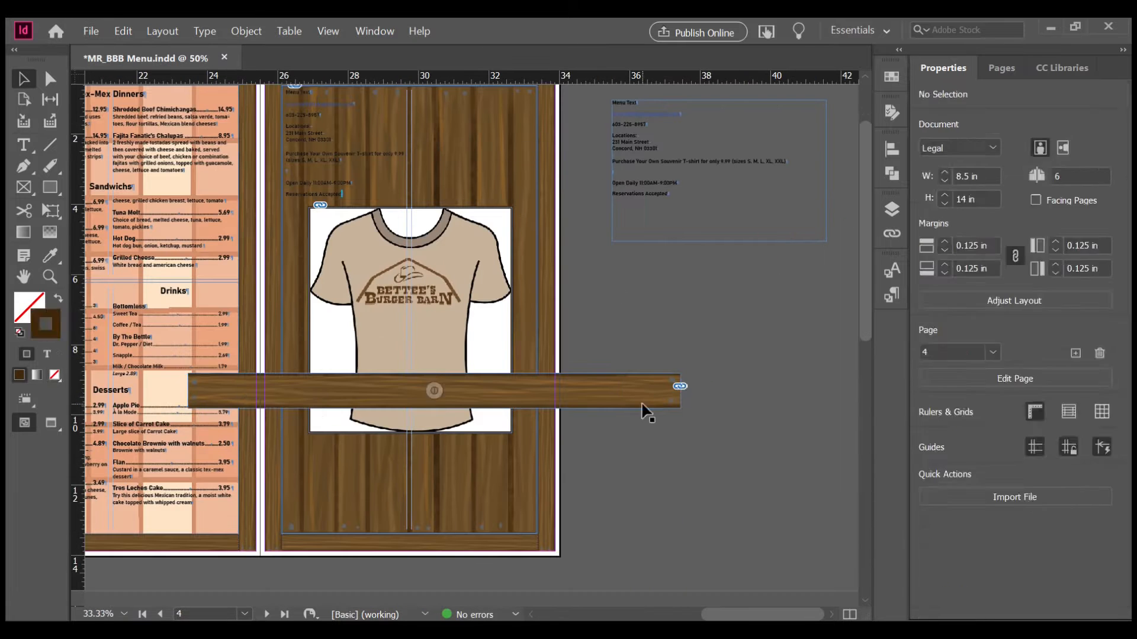
Enlarge the T-shirt picture on page 4 to the panel width and frame it with cropped wood planks above and below
left_click_drag(647, 407, 314, 393)
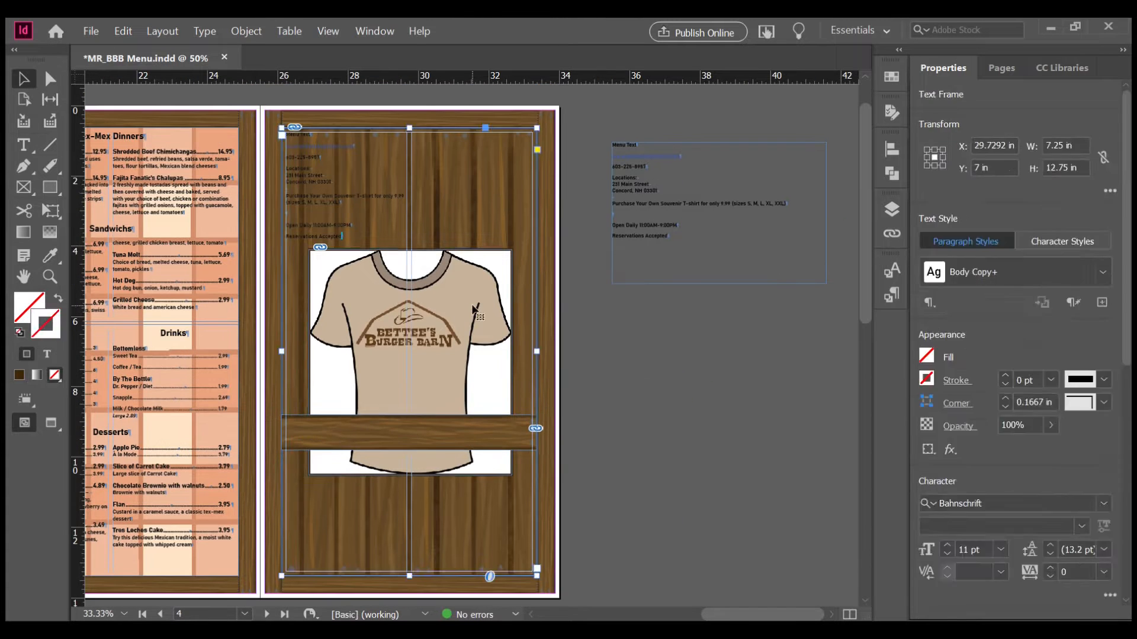
left_click(474, 311)
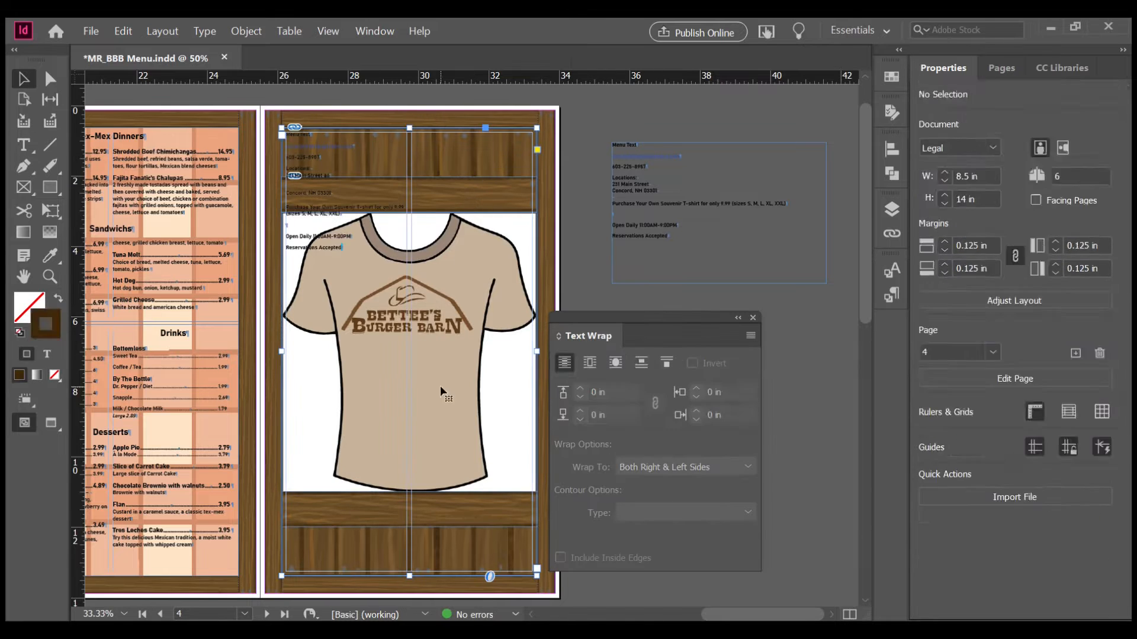
left_click(442, 393)
left_click(442, 392, "ctrl")
left_click(441, 393, "ctrl")
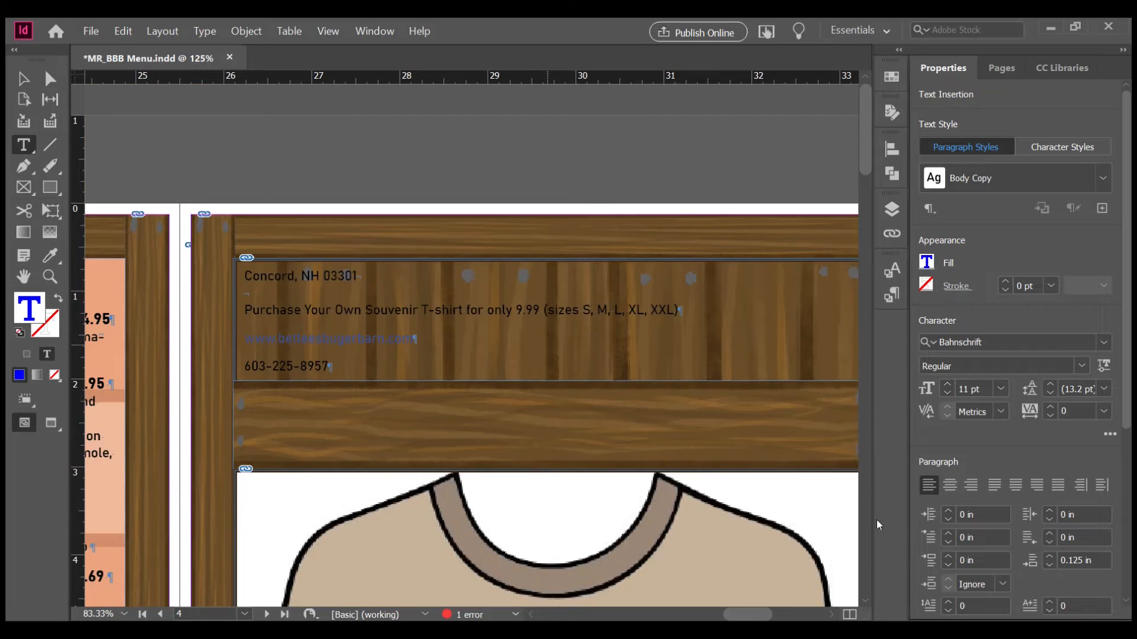
Add pages 5 and 6 based on the gingham B-Master and put the two-column Desserts section on page 5
scroll(711, 482, "down", 18)
key("ctrl+a")
left_click(891, 294)
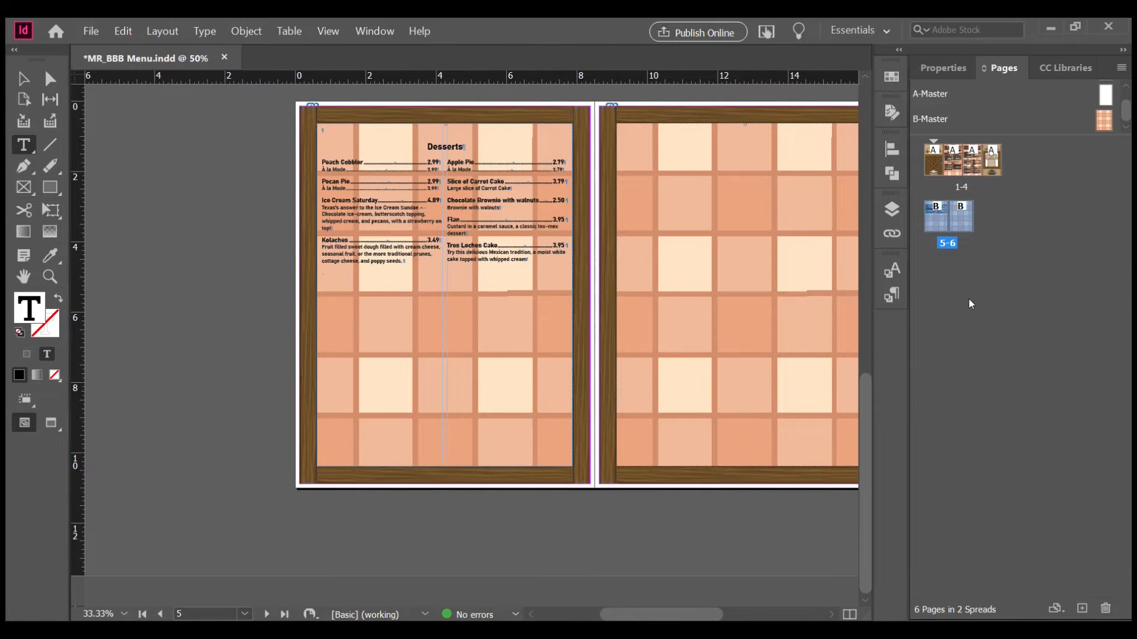
scroll(967, 231, "up", 2)
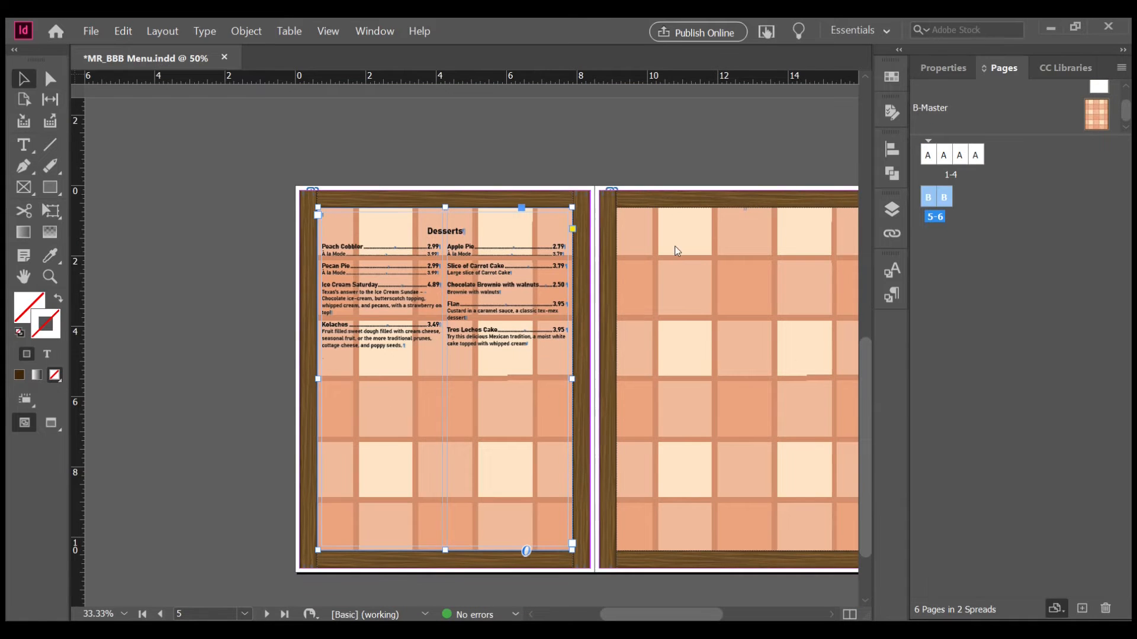
Narrow the B-Master pages, set the desserts in a single column, and make the Desserts heading large and red
double_click(1097, 114)
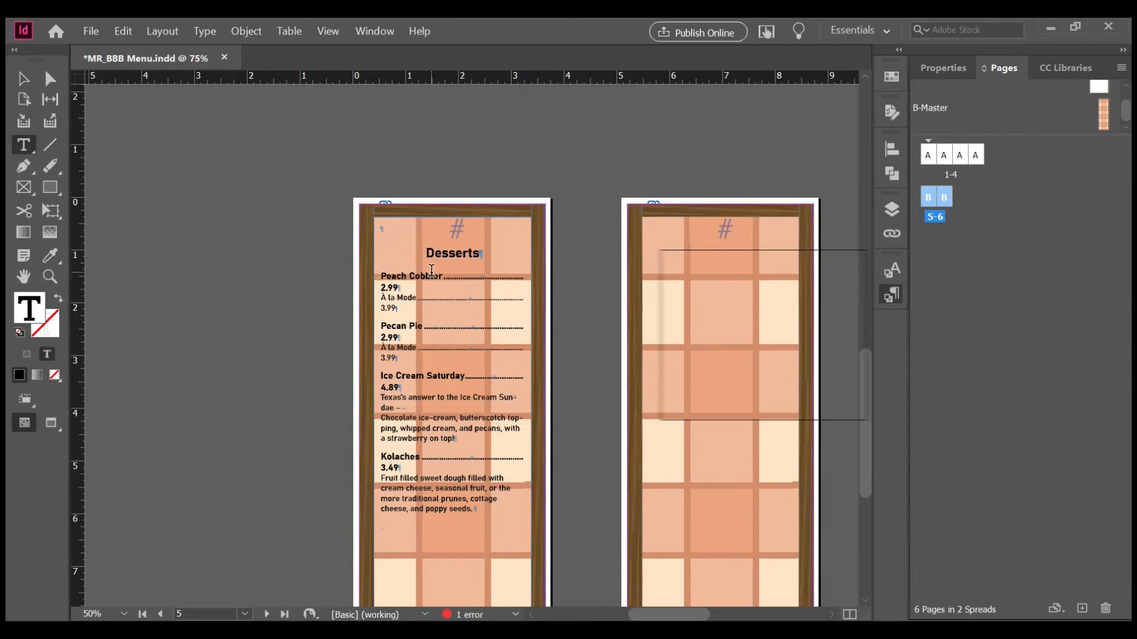
double_click(445, 254)
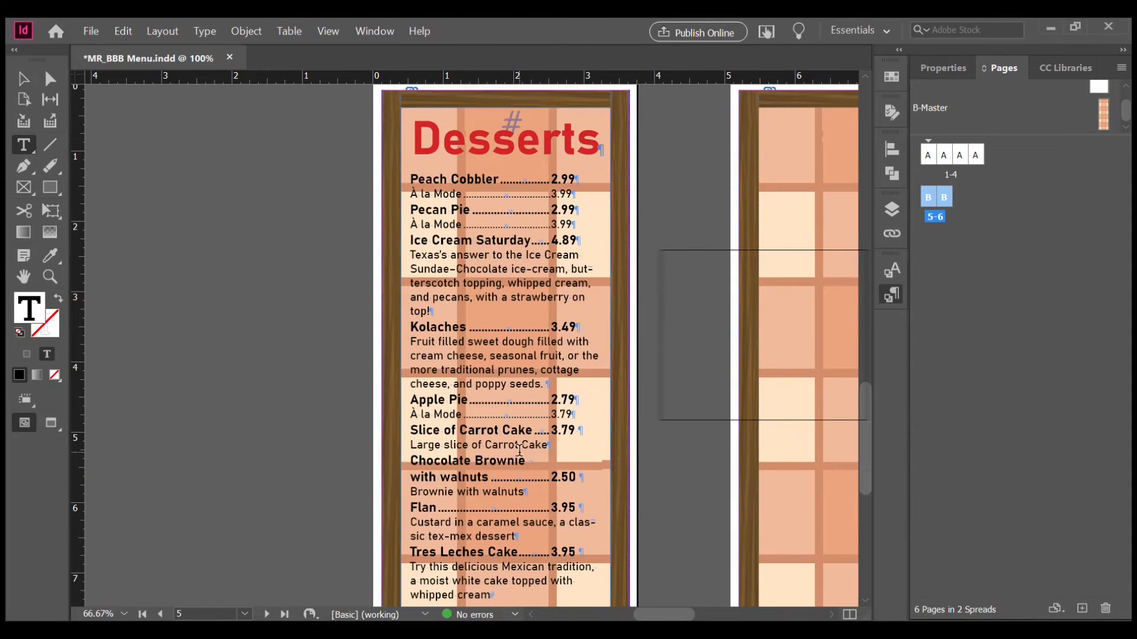
Place the Bettee's Burger Barn logo below the oval burger photo on page 6
key("Escape")
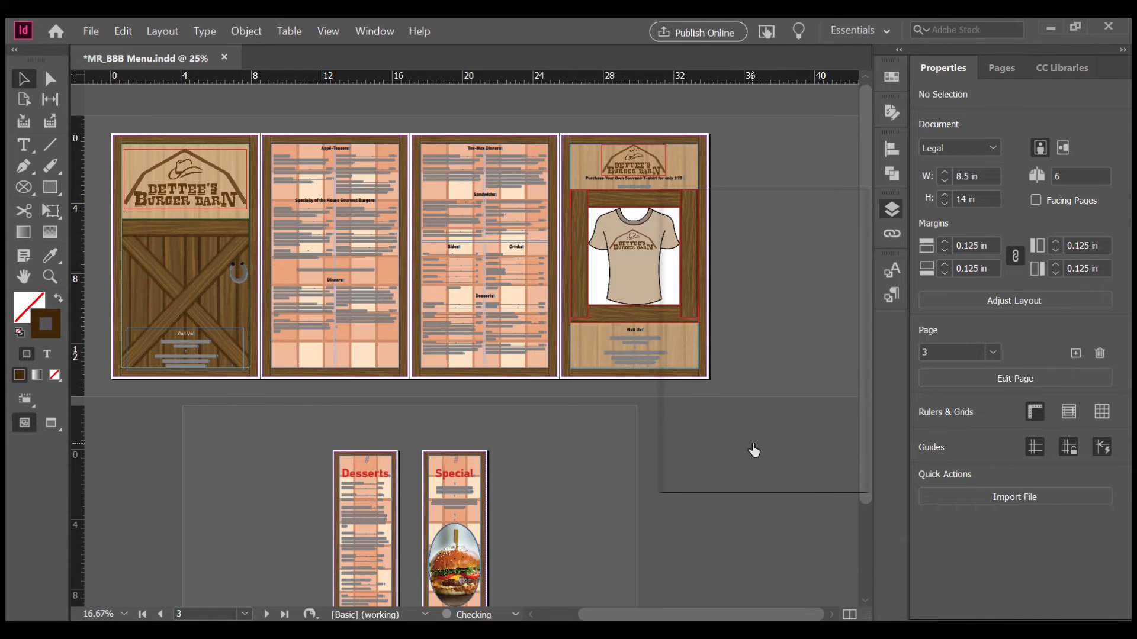
left_click(809, 261)
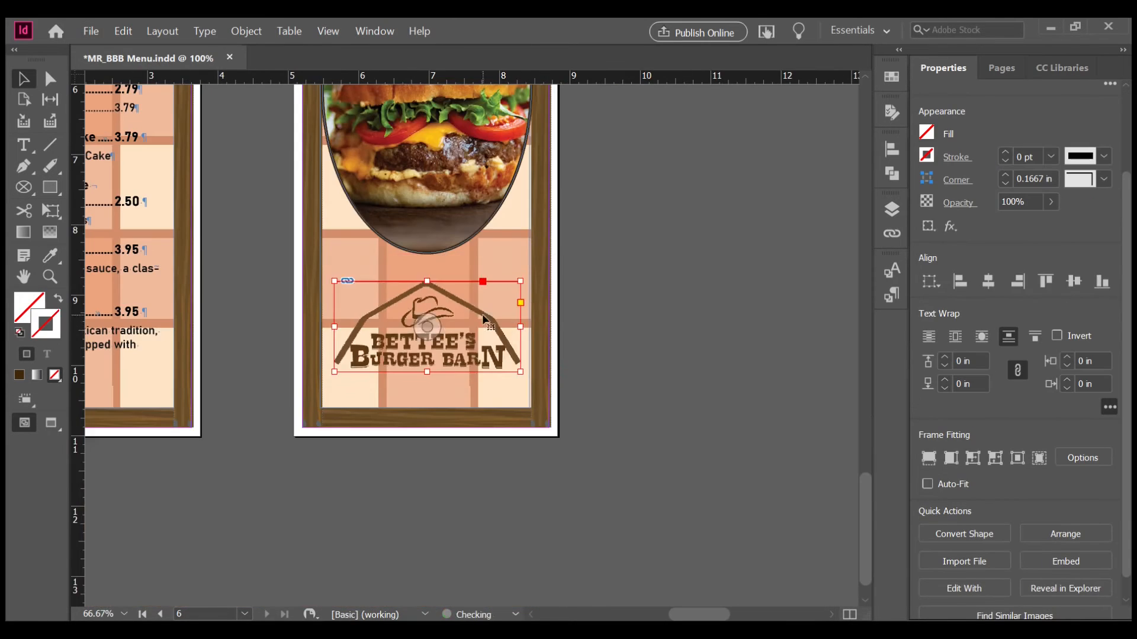